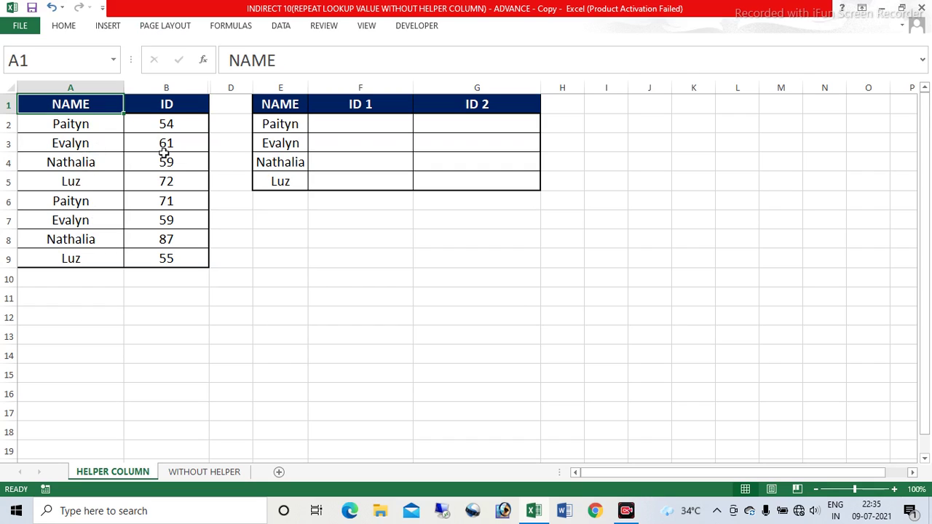
# Insert a new column before the source table's NAME column and give it the fitted header HELPER in A1.
pyautogui.click(80, 88)
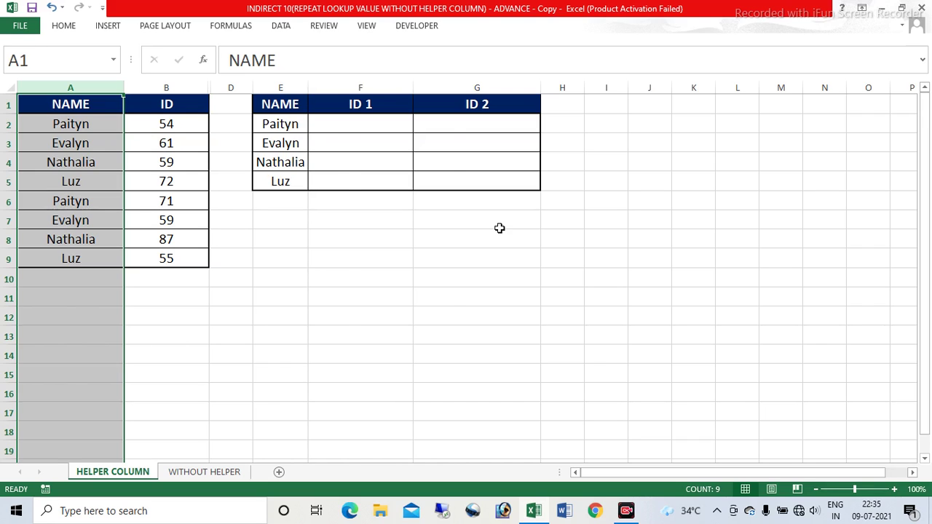
pyautogui.hotkey('ctrl', 'shift', '+')
pyautogui.click(49, 102)
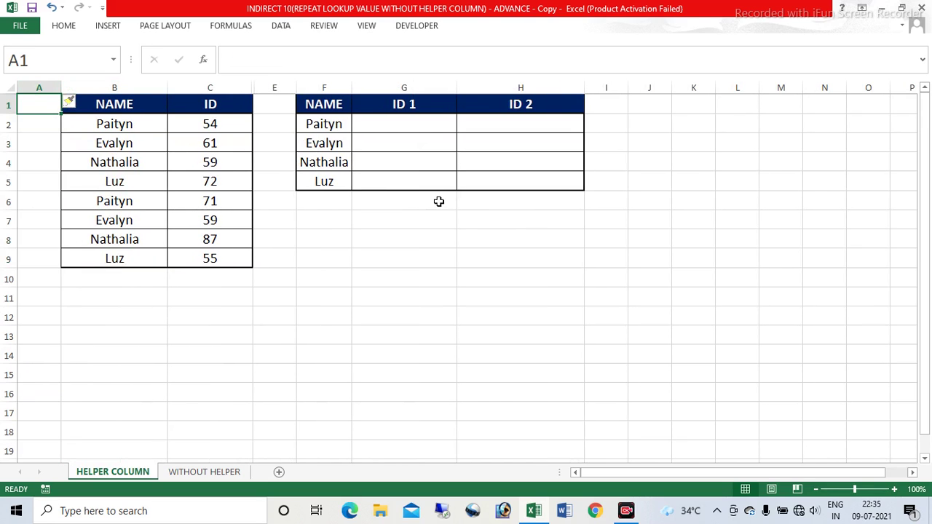
pyautogui.write('HELPER')
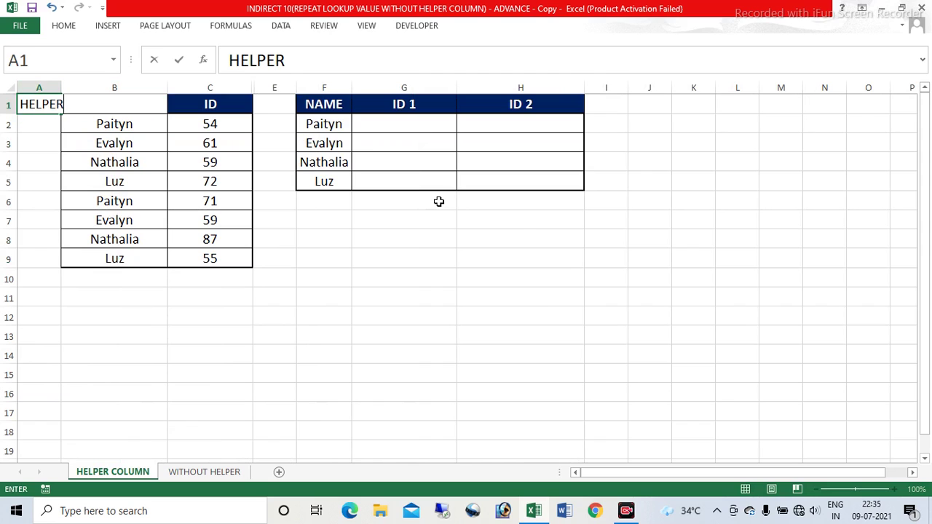
pyautogui.click(390, 252)
pyautogui.doubleClick(61, 88)
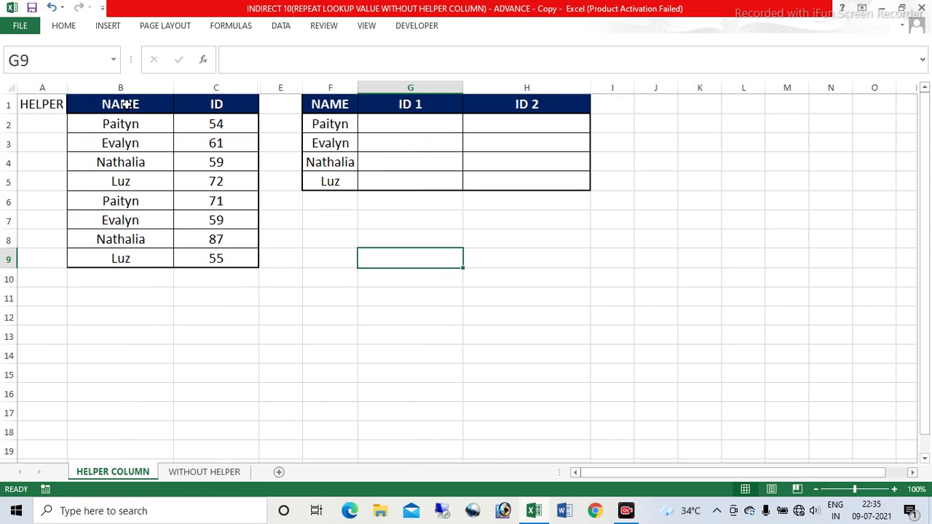
pyautogui.click(115, 103)
pyautogui.click(63, 26)
pyautogui.click(71, 75)
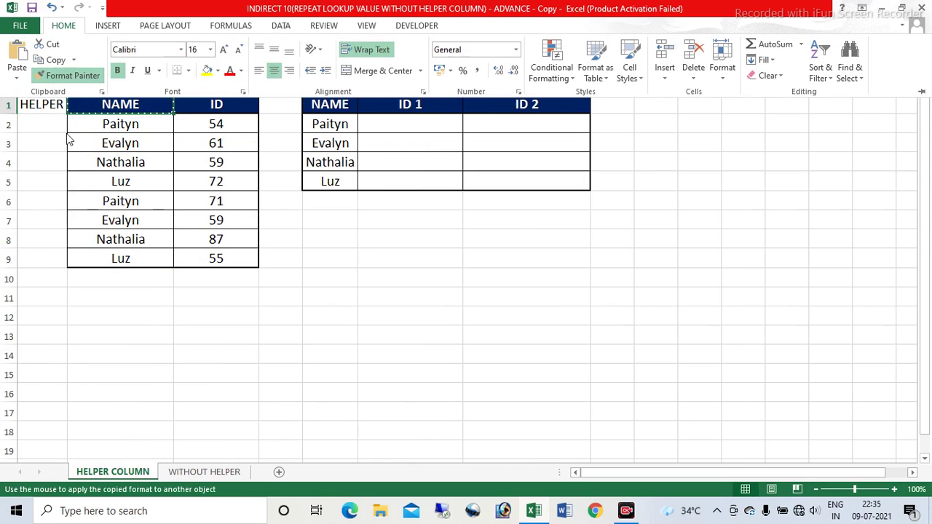
pyautogui.click(62, 100)
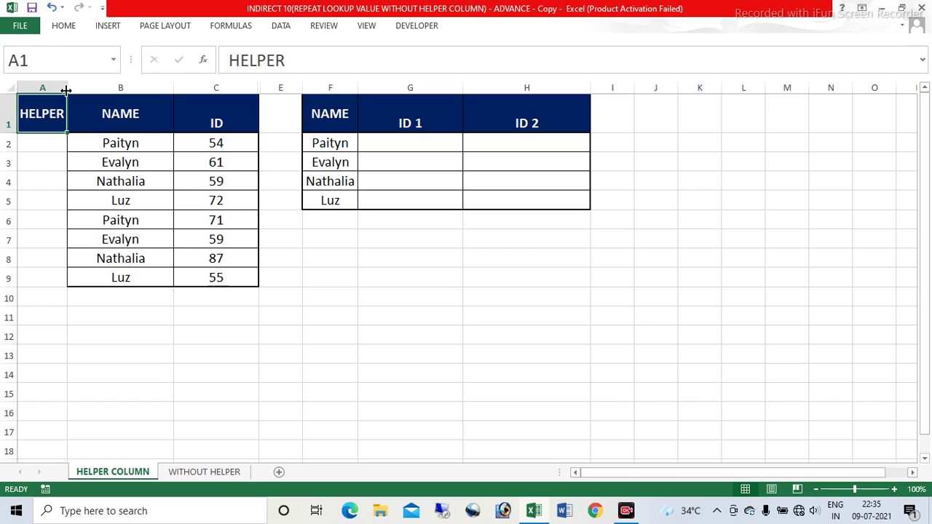
pyautogui.moveTo(65, 89); pyautogui.dragTo(172, 90)
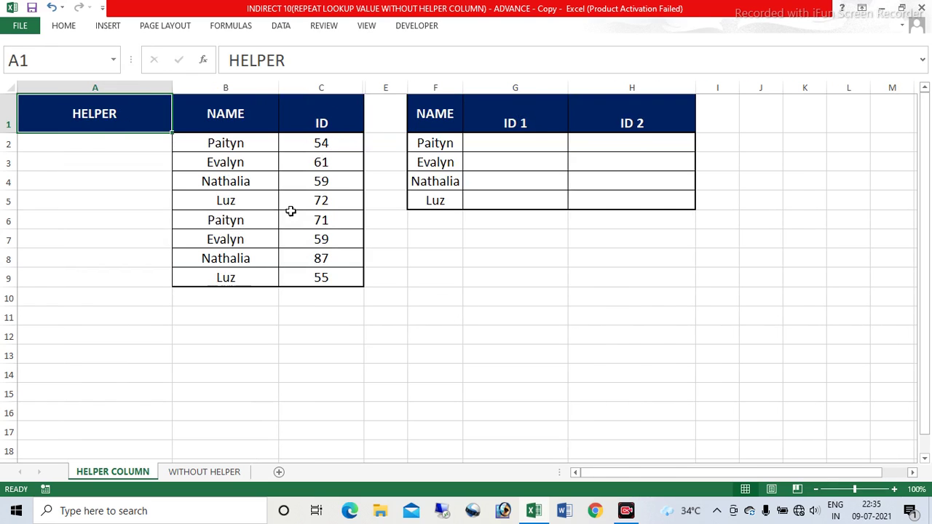
pyautogui.hotkey('ctrl', 'z')
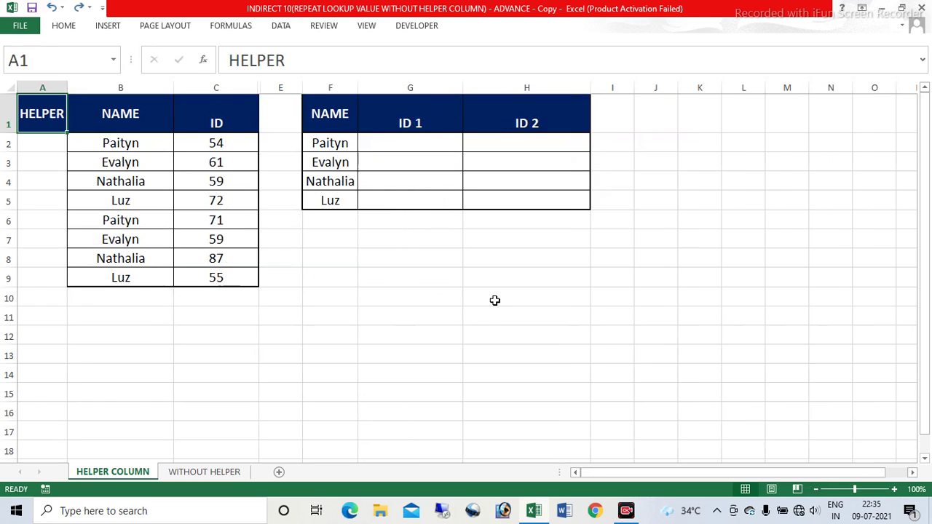
pyautogui.hotkey('ctrl', 'z')
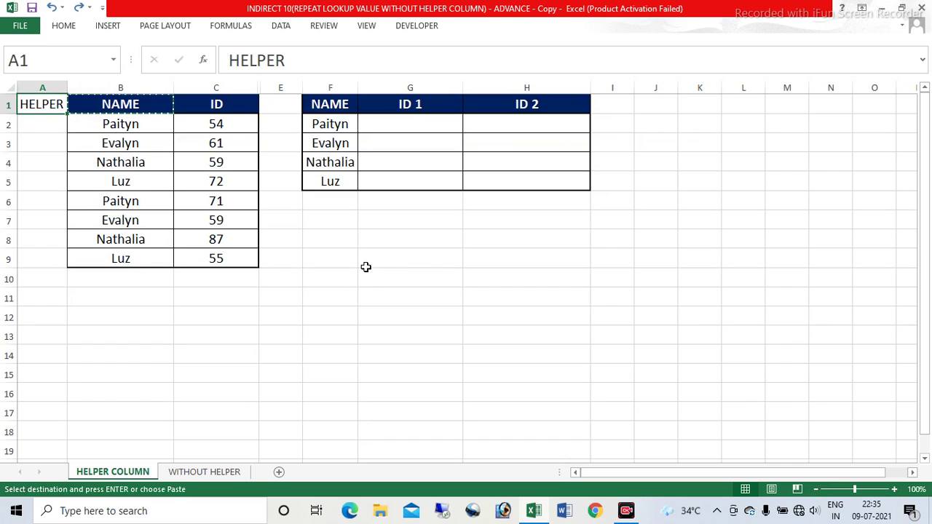
# Widen column A well beyond the HELPER text and copy the NAME header's formatting onto the HELPER header.
pyautogui.moveTo(65, 88); pyautogui.dragTo(236, 99)
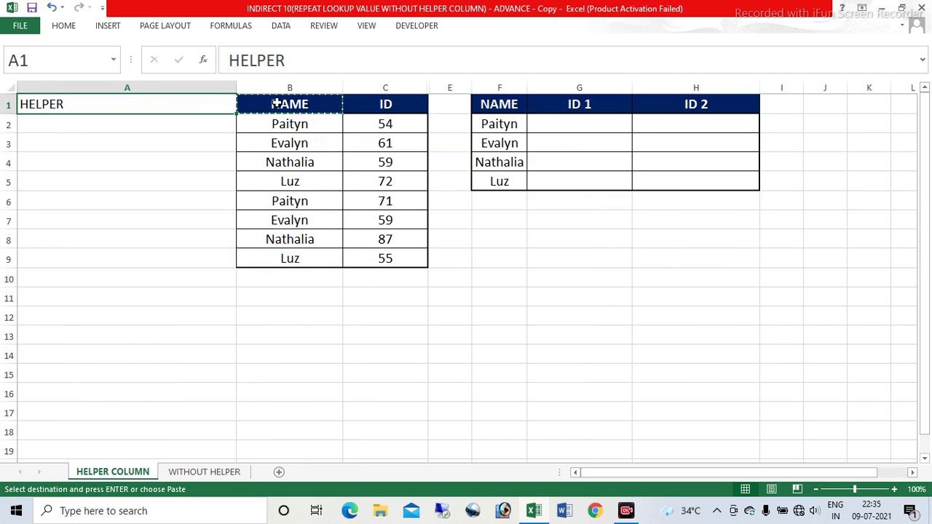
pyautogui.click(69, 27)
pyautogui.click(69, 75)
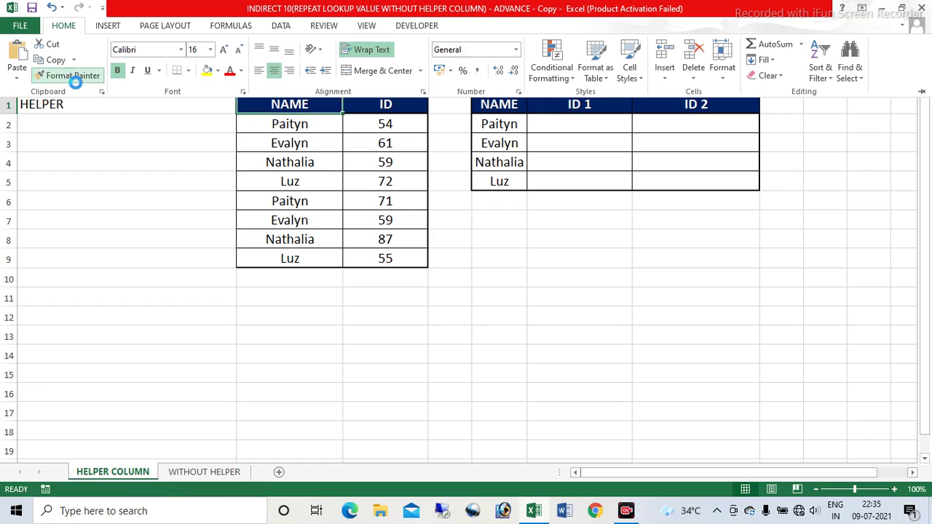
pyautogui.click(84, 105)
pyautogui.click(216, 162)
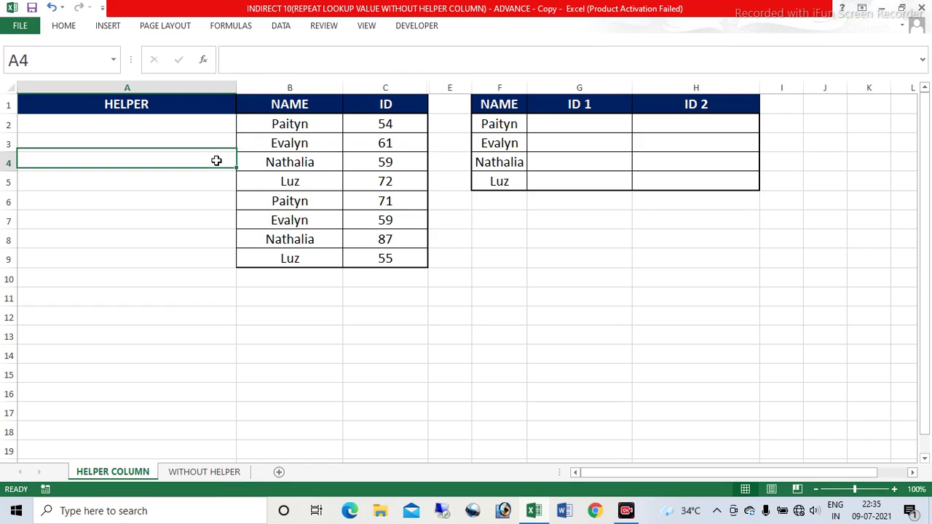
# Write the formula =B2&COUNTIF(B2:B2,B2) in A2 to join each name with its occurrence count.
pyautogui.click(194, 124)
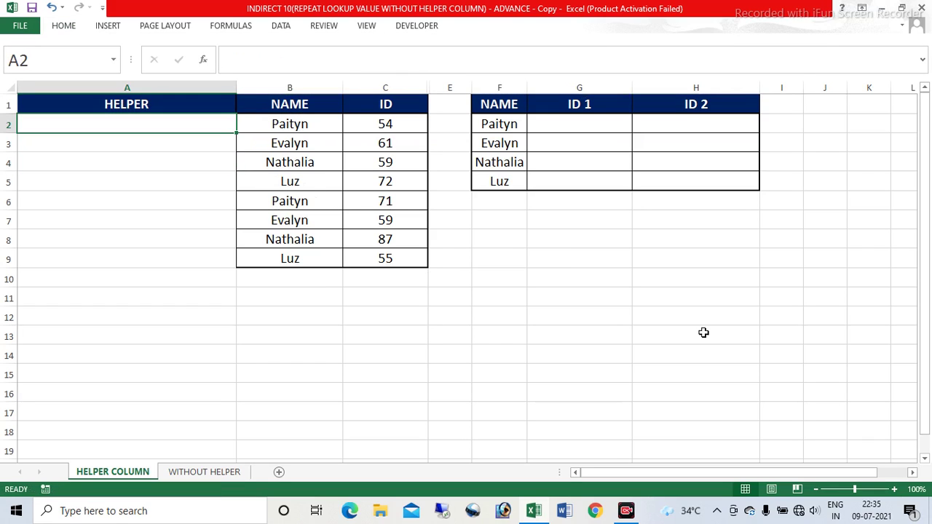
pyautogui.write('=')
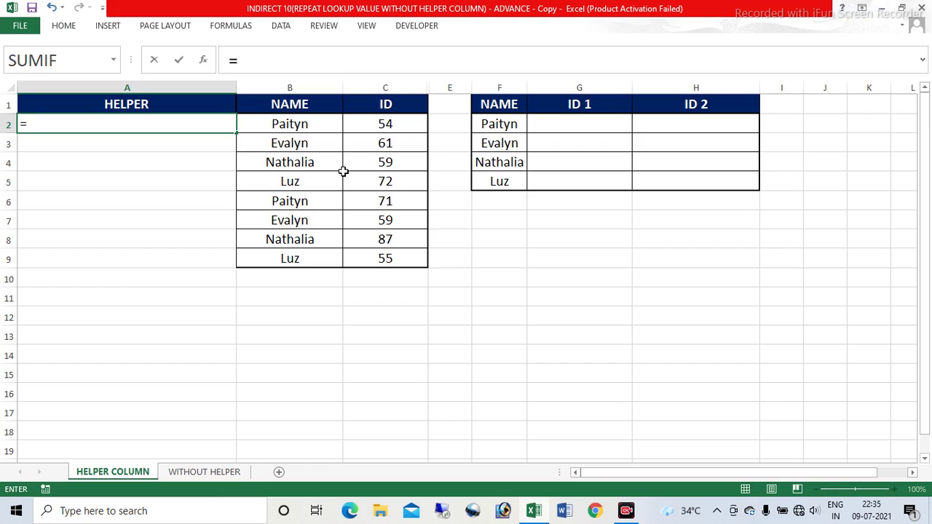
pyautogui.click(310, 124)
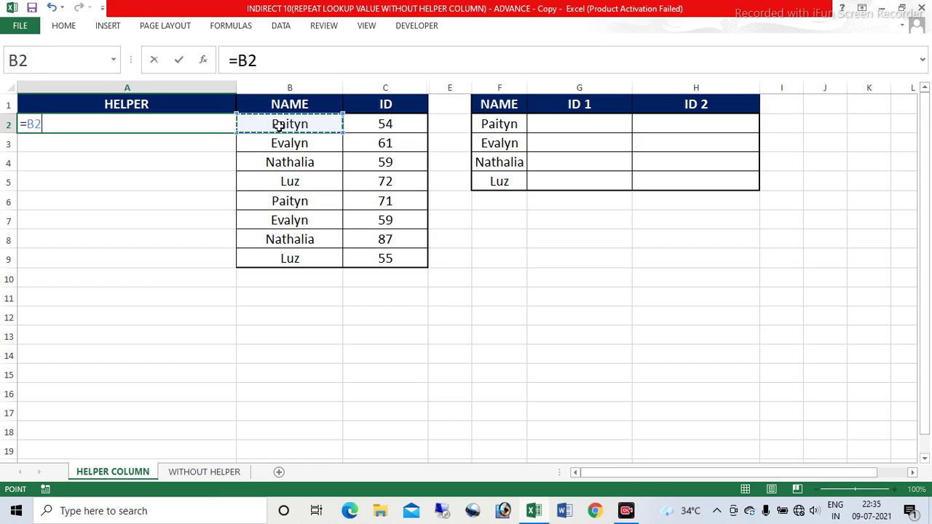
pyautogui.write('&COUNTIF')
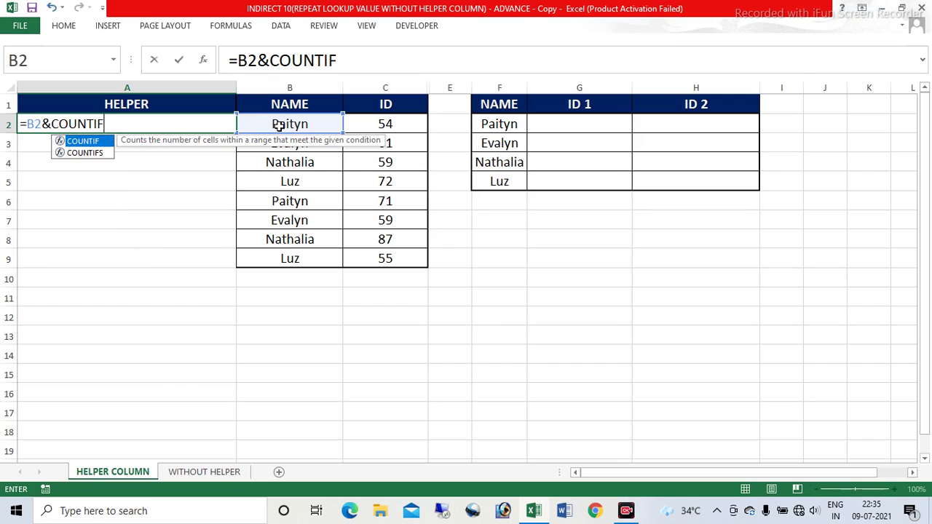
pyautogui.write('(')
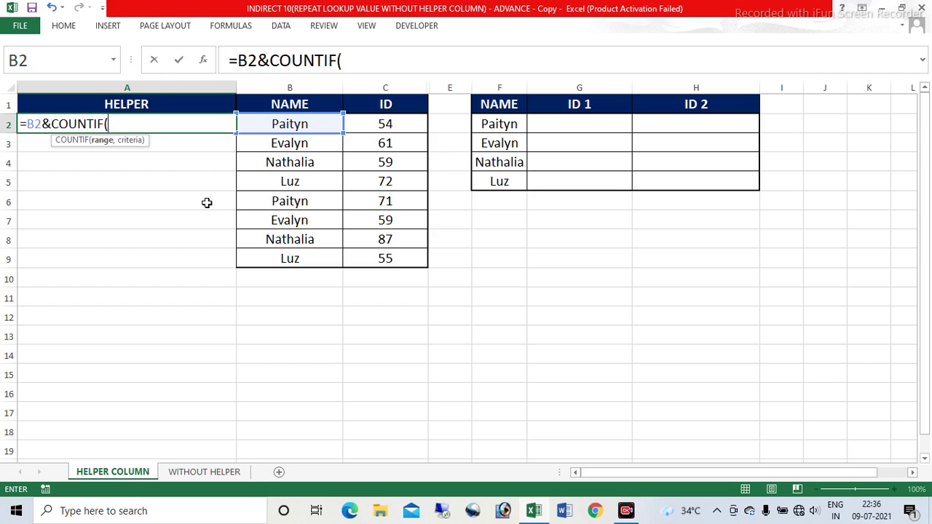
pyautogui.click(291, 125)
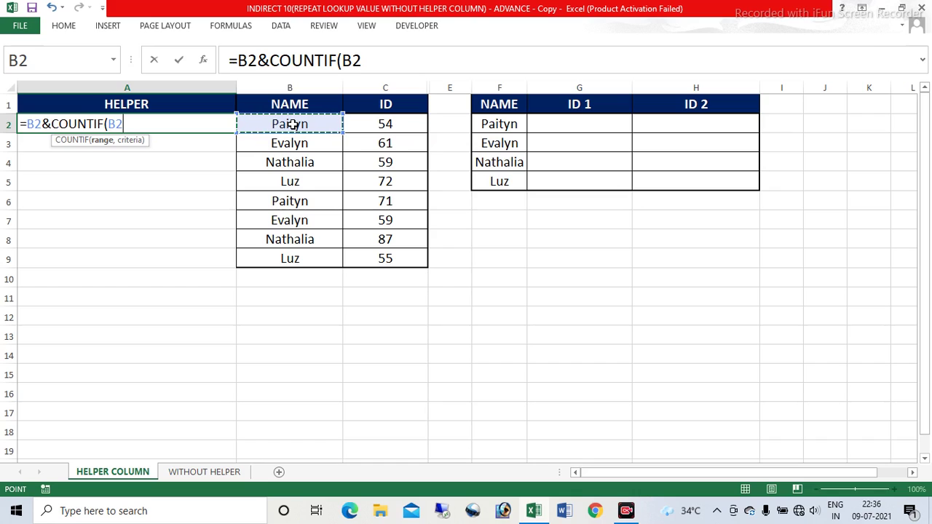
pyautogui.press('F8')
pyautogui.write(',')
pyautogui.click(292, 127)
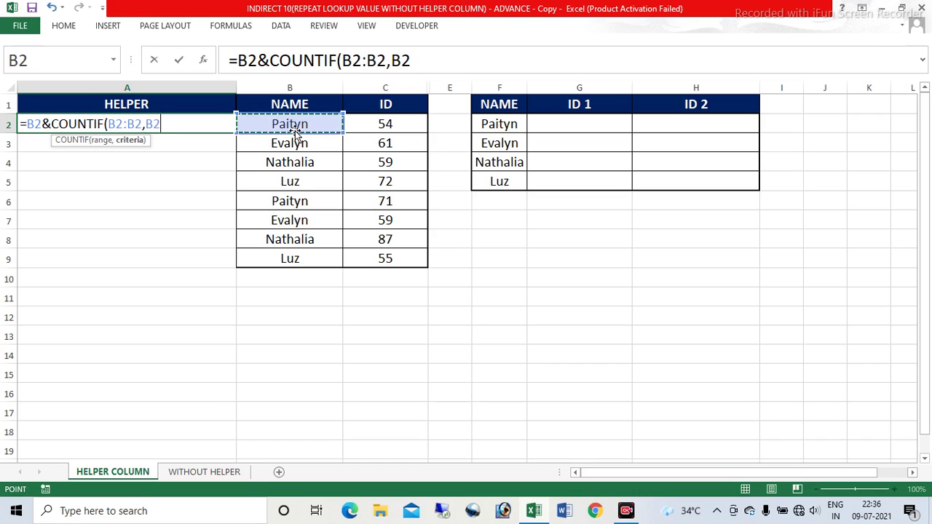
pyautogui.write(')')
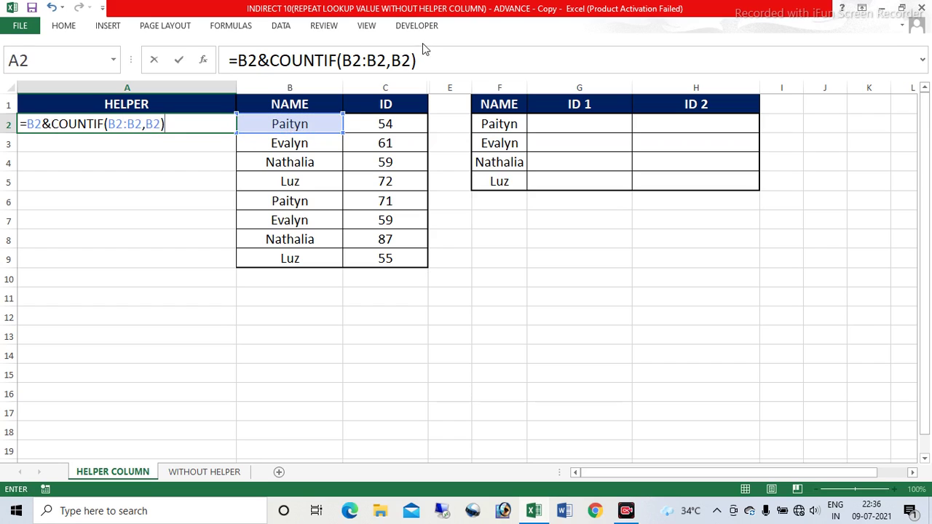
# Lock the start of the COUNTIF range as $B$2 and commit the formula =B2&COUNTIF($B$2:B2,B2).
pyautogui.click(111, 124)
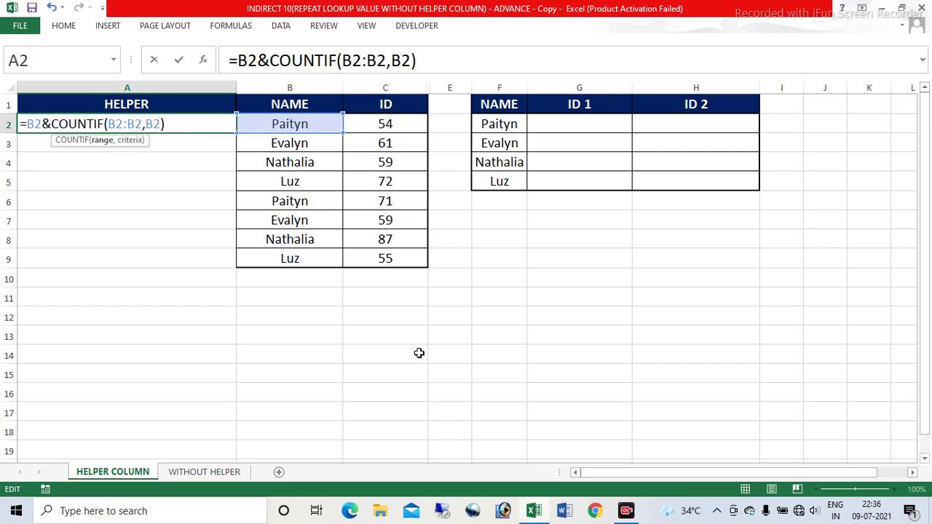
pyautogui.press('F4')
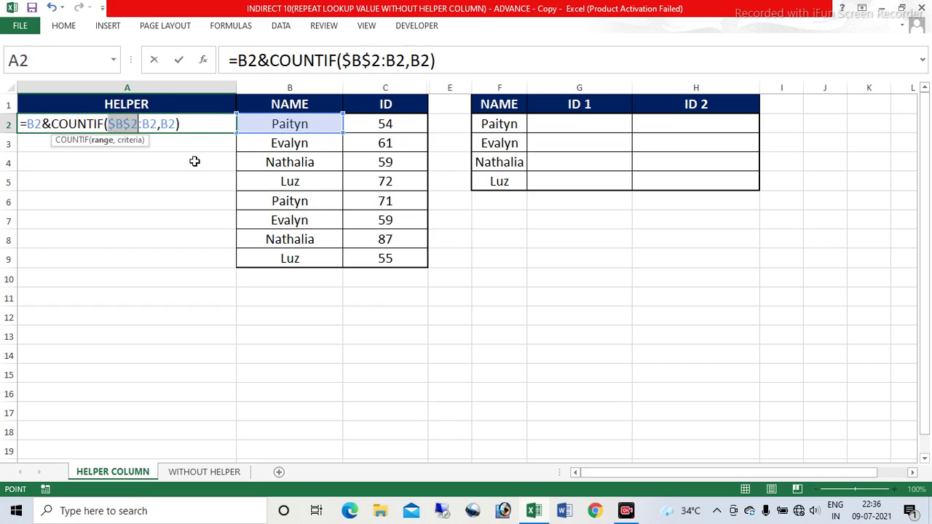
pyautogui.click(194, 162)
pyautogui.hotkey('ctrl', 'z')
pyautogui.click(212, 127)
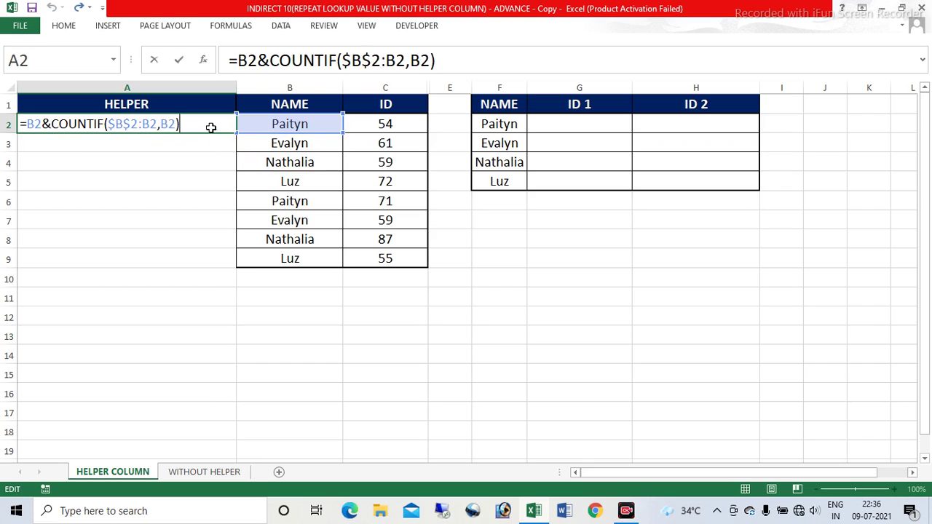
pyautogui.press('Return')
# Fill the A2 helper formula down through A9 and fit column A's width to its contents.
pyautogui.click(210, 126)
pyautogui.doubleClick(236, 134)
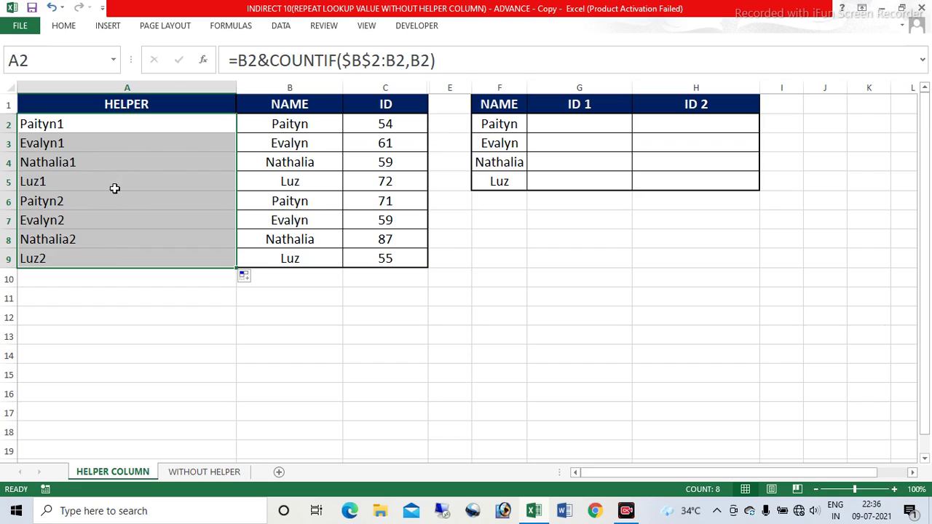
pyautogui.click(184, 120)
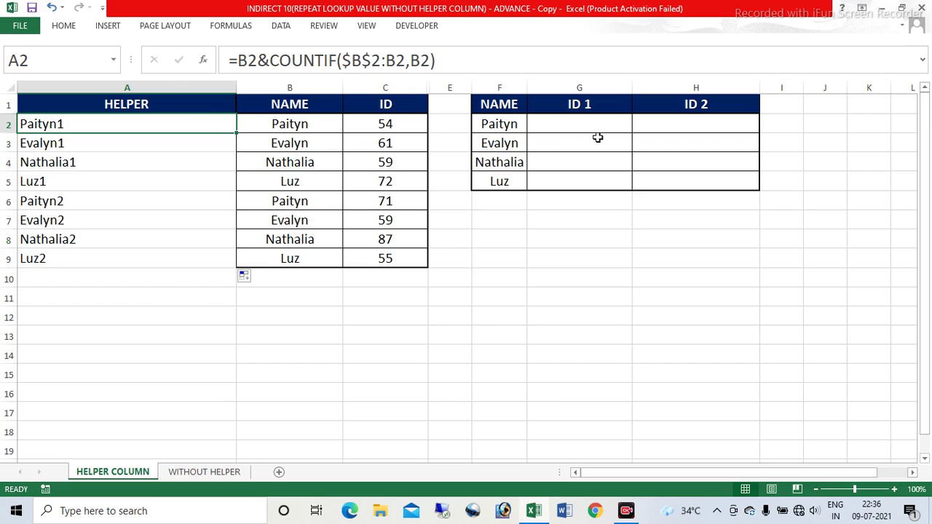
pyautogui.click(584, 129)
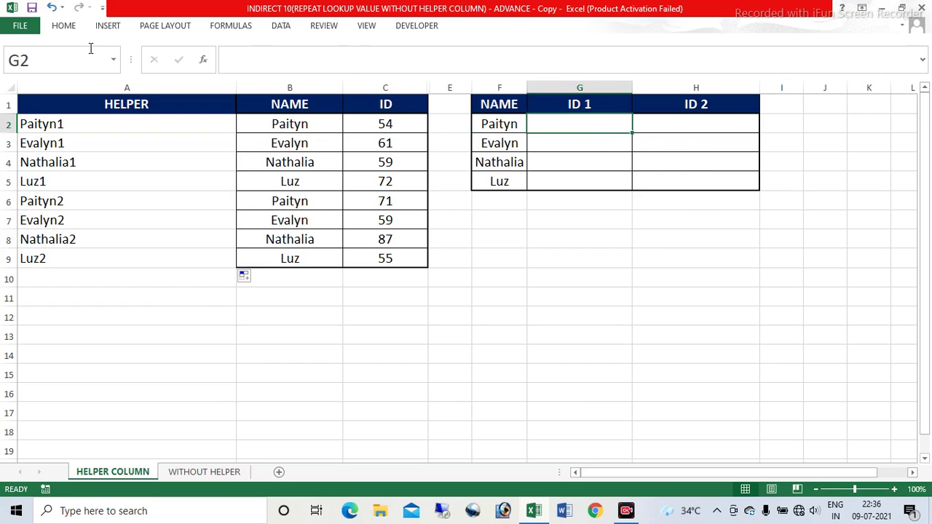
pyautogui.doubleClick(236, 87)
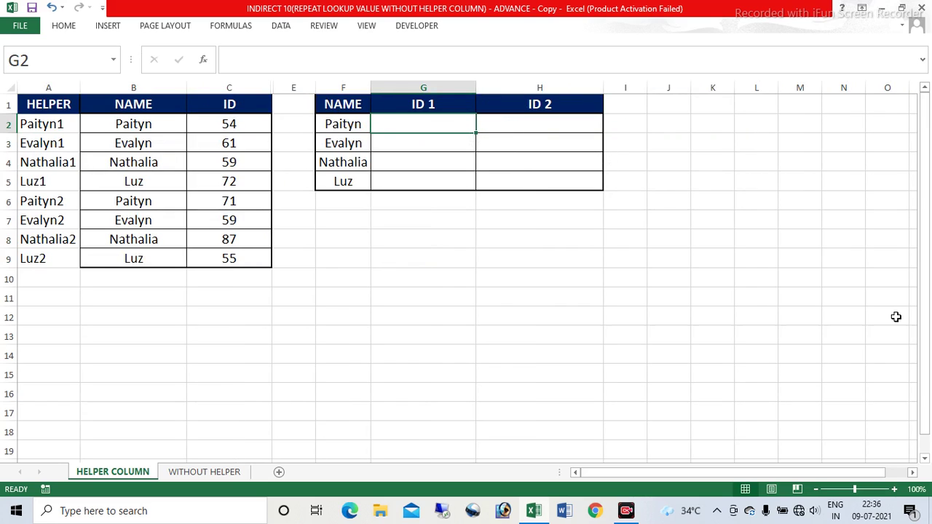
# Begin a VLOOKUP formula in G2 under ID 1 with the column-locked reference $F2 as its lookup value.
pyautogui.write('=VLOOKUP(')
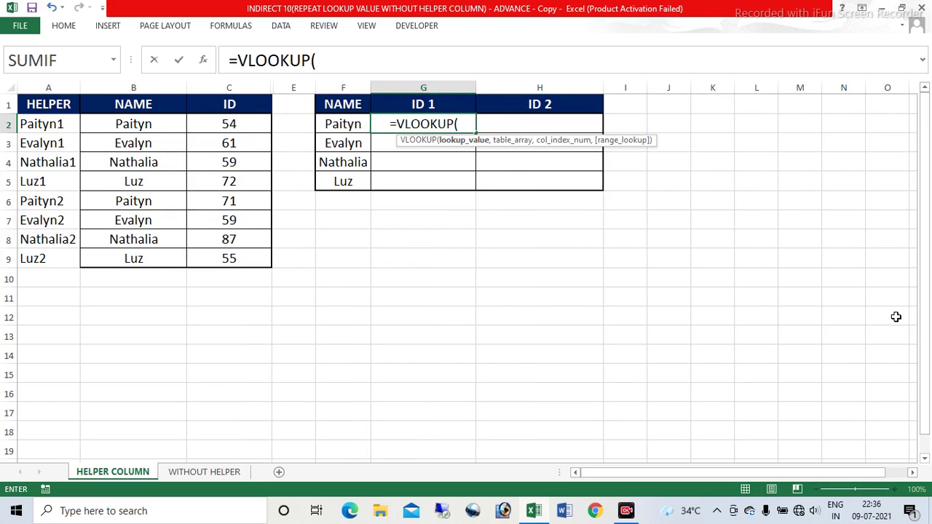
pyautogui.click(343, 123)
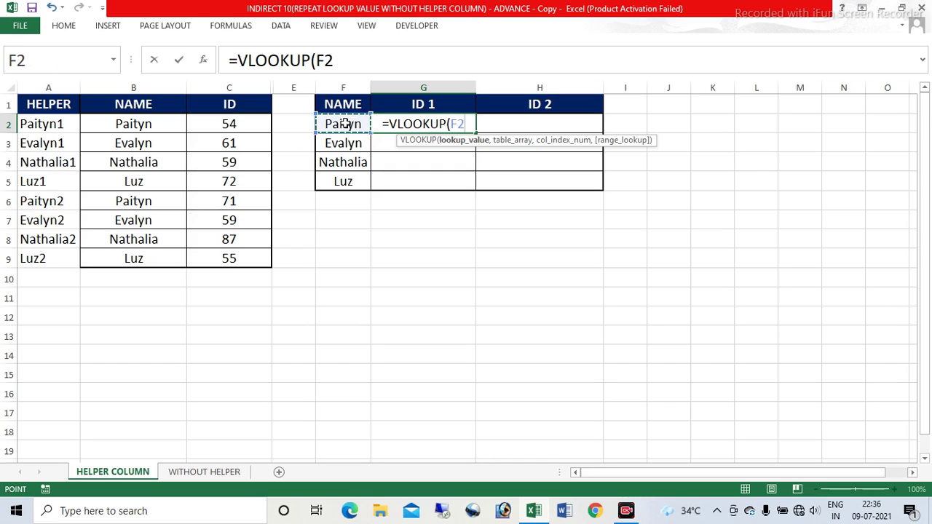
pyautogui.press('F4')
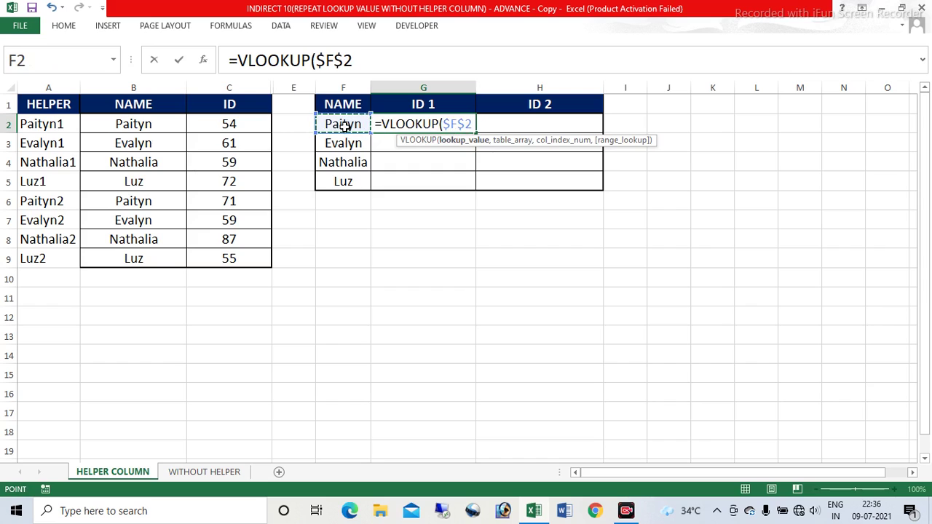
pyautogui.click(442, 125)
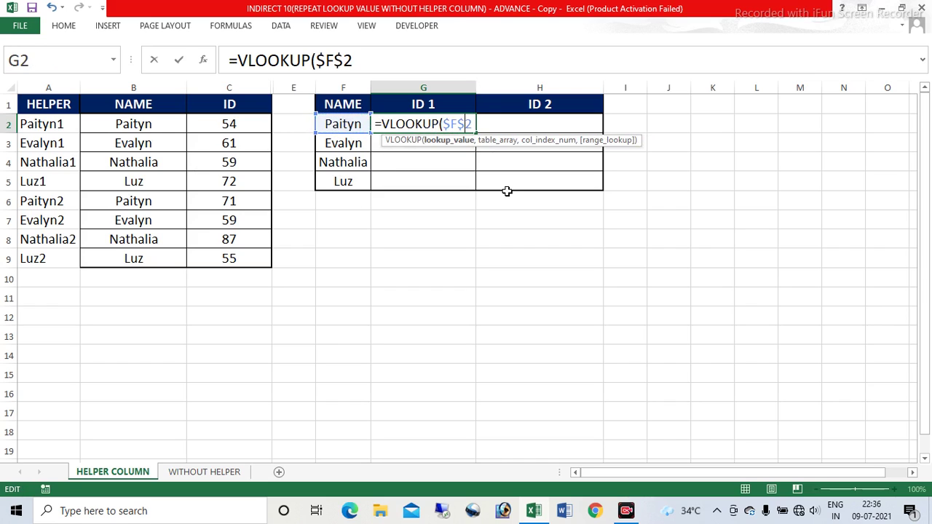
pyautogui.press('F4')
pyautogui.press('F4')
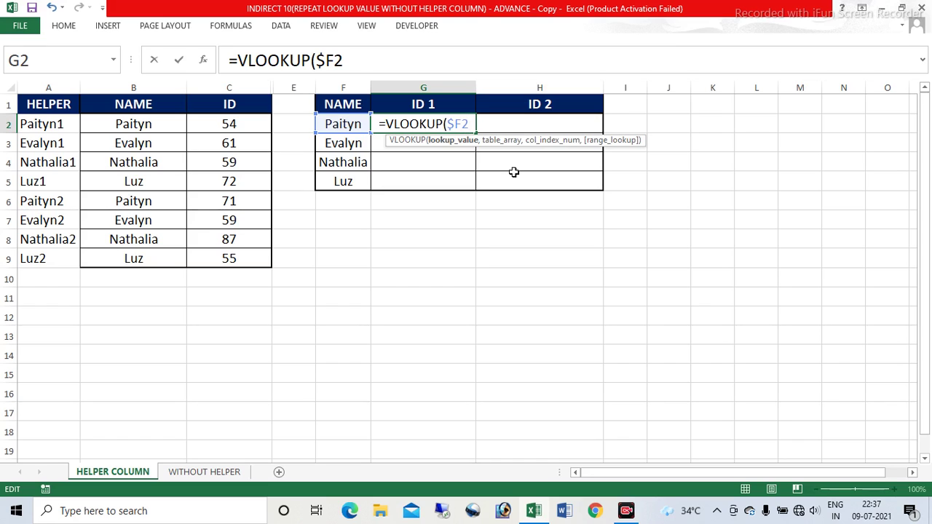
# Append &COLUMNS($A$12:A12) to the $F2 lookup value in the G2 VLOOKUP, locking only the start of the range.
pyautogui.write('&')
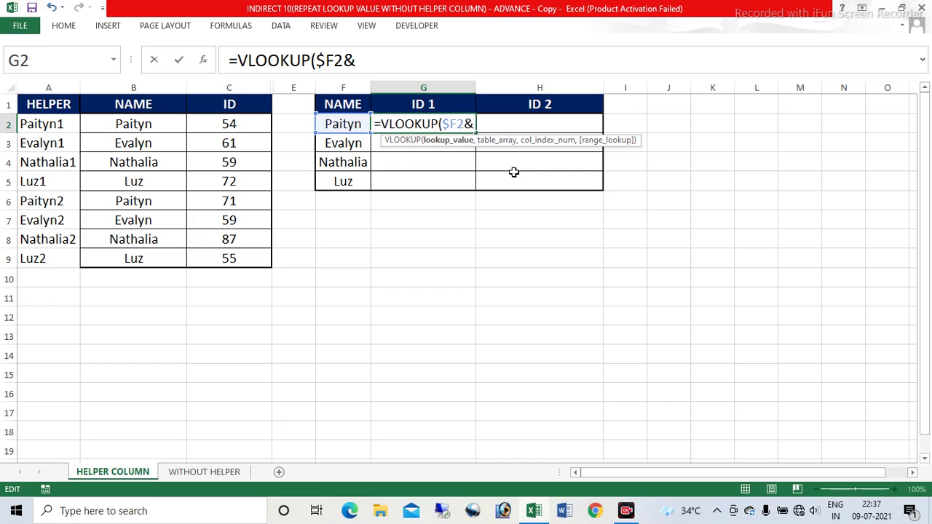
pyautogui.write('COLUMNS')
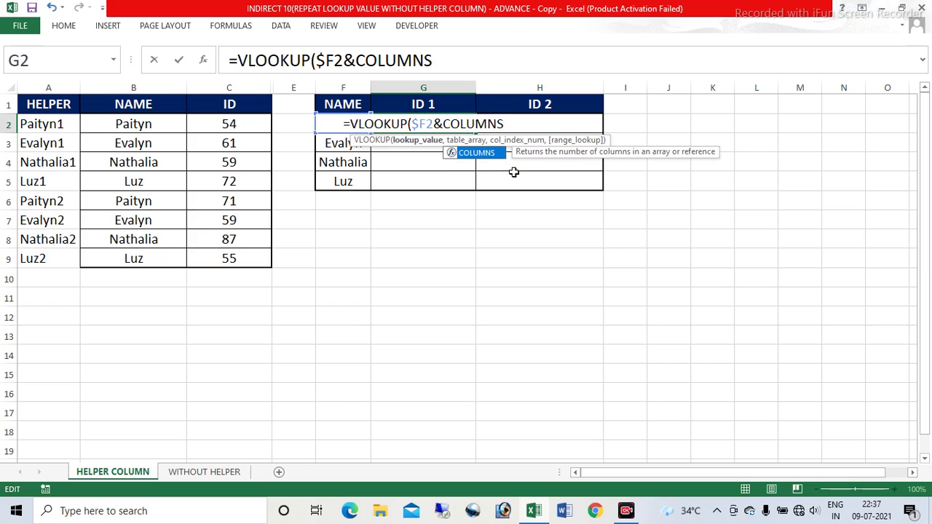
pyautogui.write('(')
pyautogui.click(56, 318)
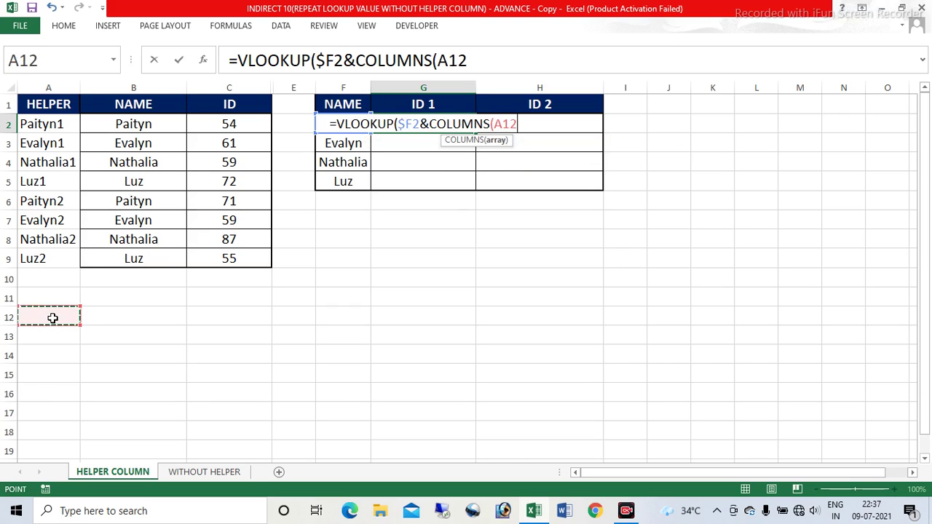
pyautogui.press('F8')
pyautogui.write(')')
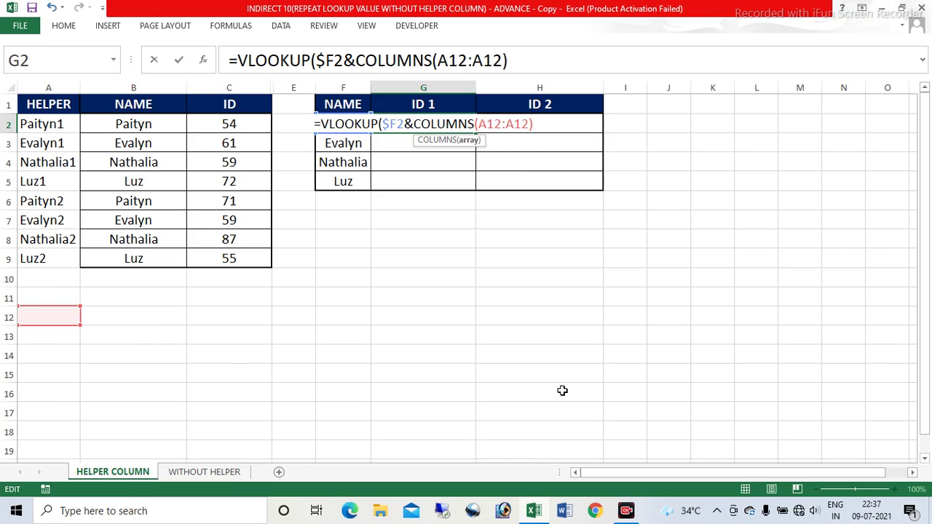
pyautogui.press('F4')
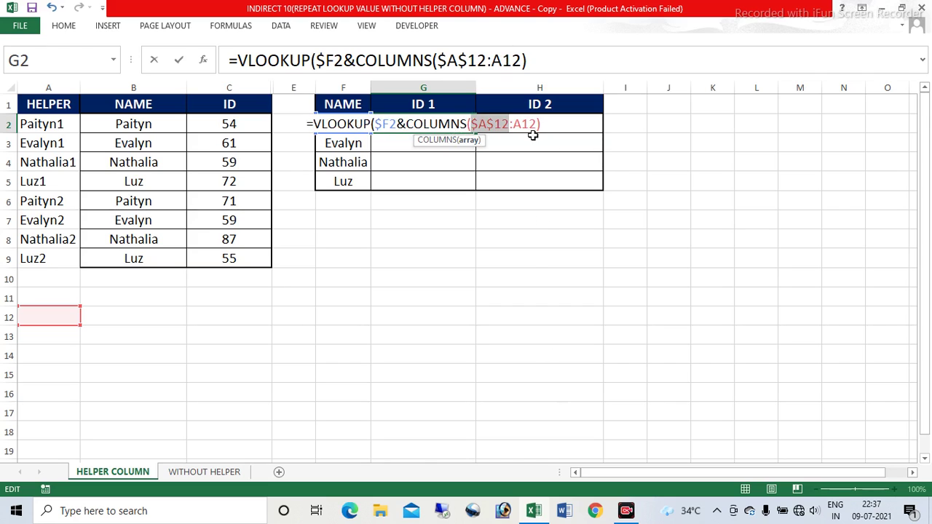
# Evaluate the lookup value $F2&COLUMNS($A$12:A12) inside the G2 formula, and restore the original expression.
pyautogui.click(543, 125)
pyautogui.click(376, 142)
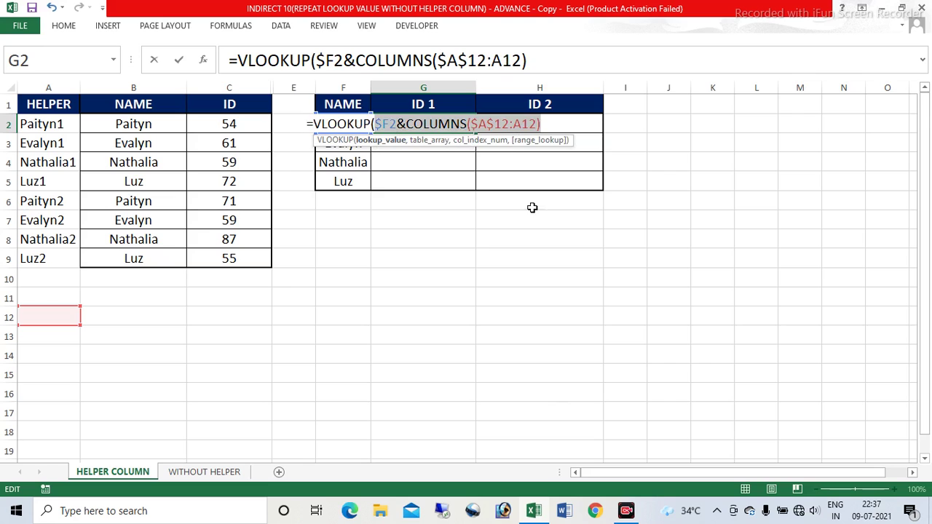
pyautogui.press('F9')
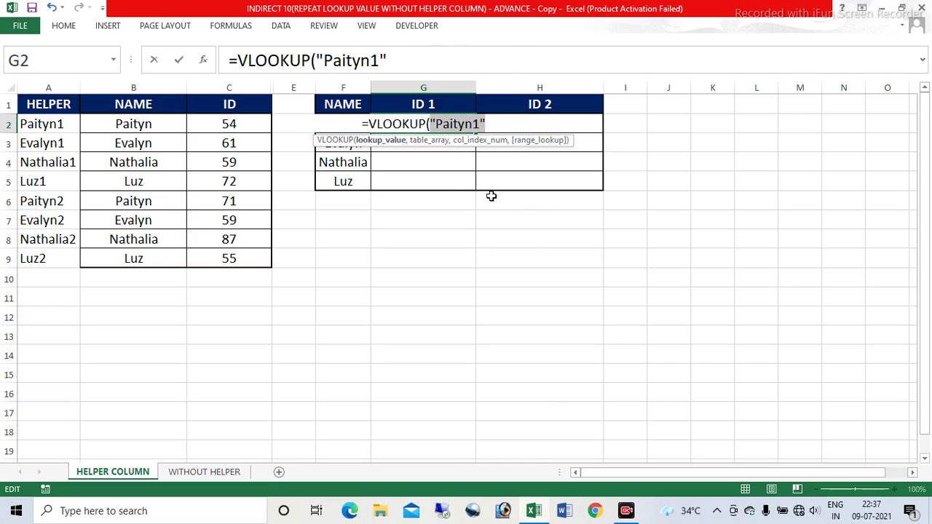
pyautogui.hotkey('ctrl', 'v')
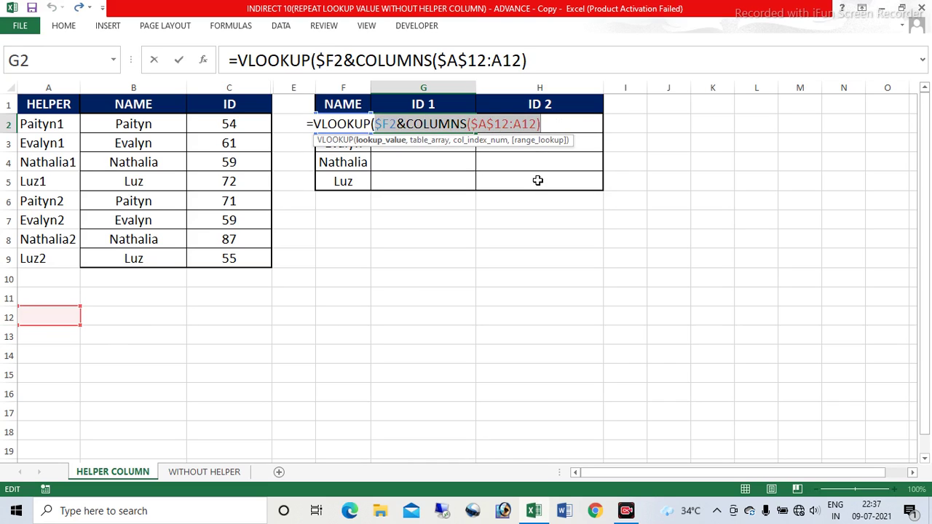
# Add the absolute range $A$2:$C$9 as the table array of the G2 VLOOKUP.
pyautogui.click(546, 126)
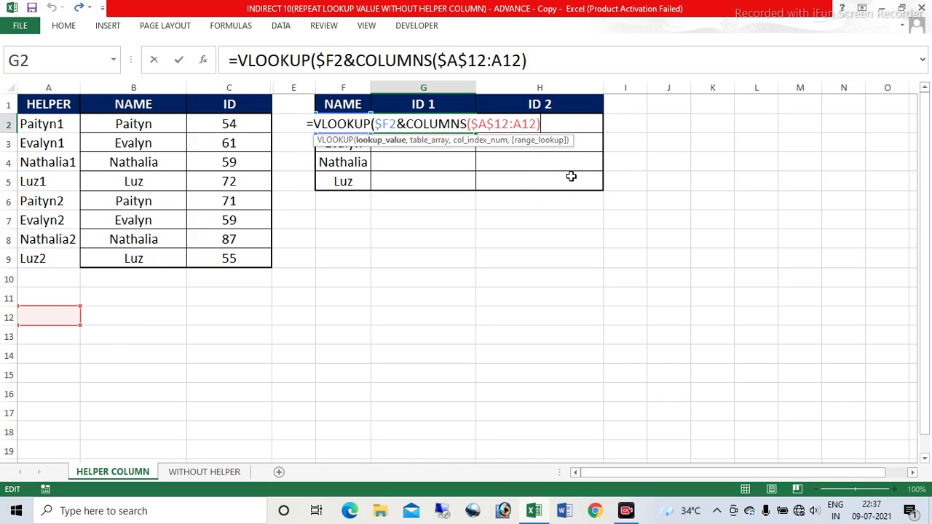
pyautogui.write(',')
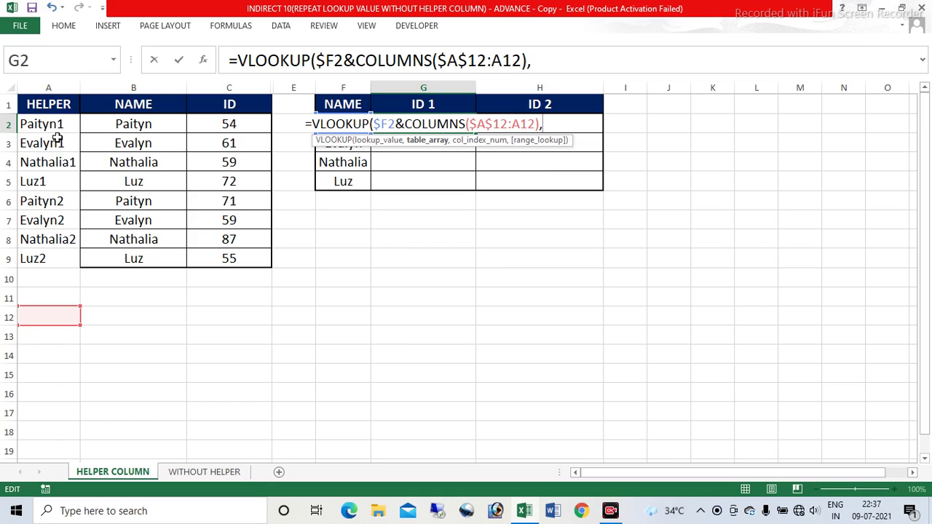
pyautogui.moveTo(61, 124); pyautogui.dragTo(238, 258)
pyautogui.press('F4')
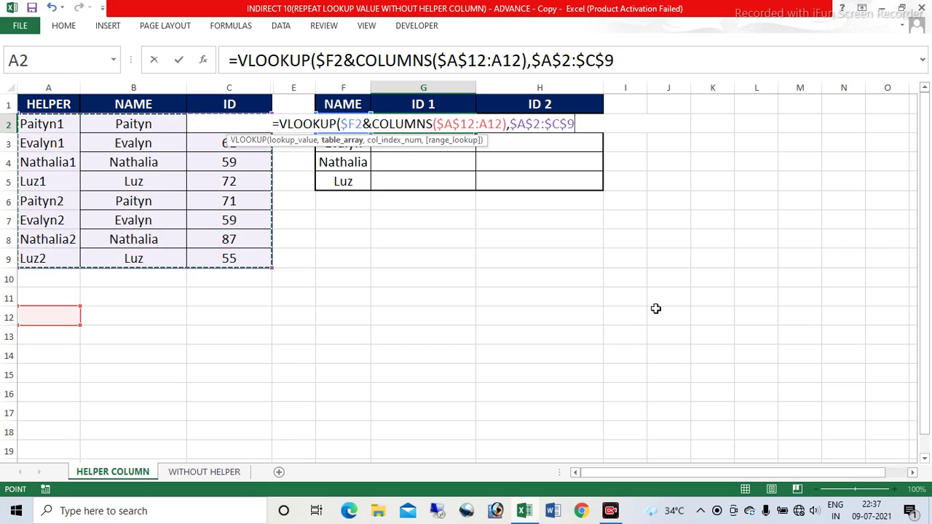
pyautogui.write(',')
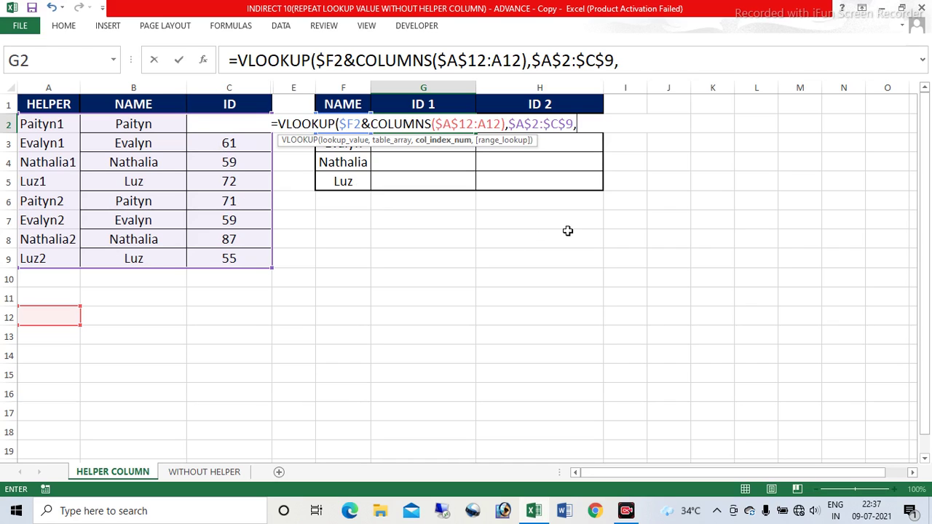
# Complete the G2 VLOOKUP with column index 3 and exact match 0, and fill it across and down through H5.
pyautogui.write('3')
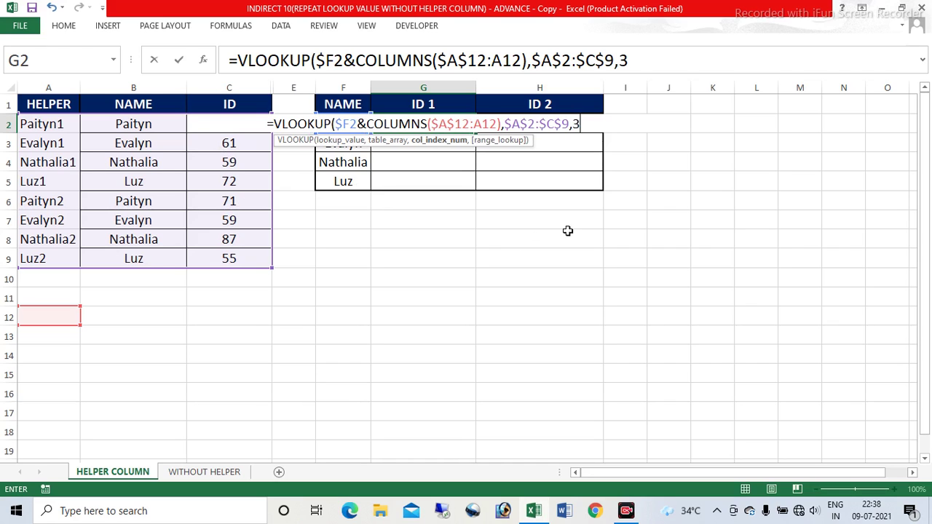
pyautogui.write(',0')
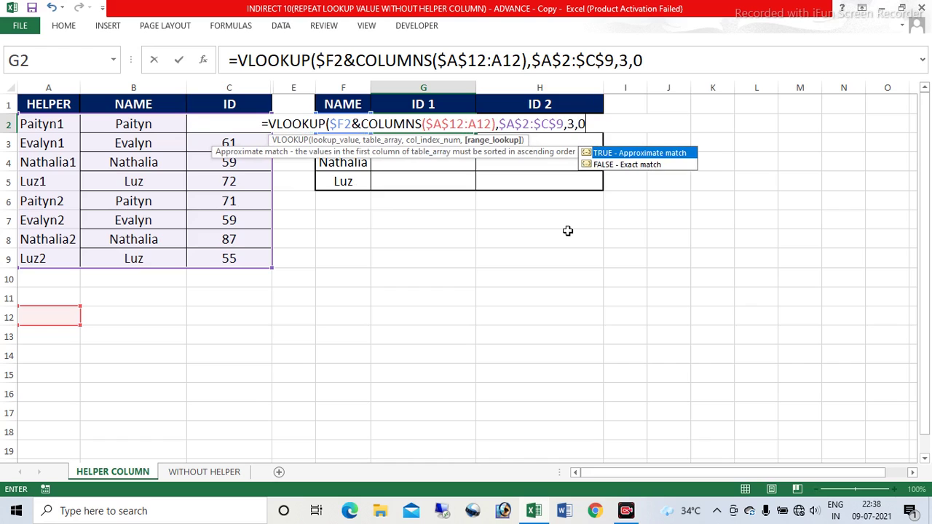
pyautogui.write(')')
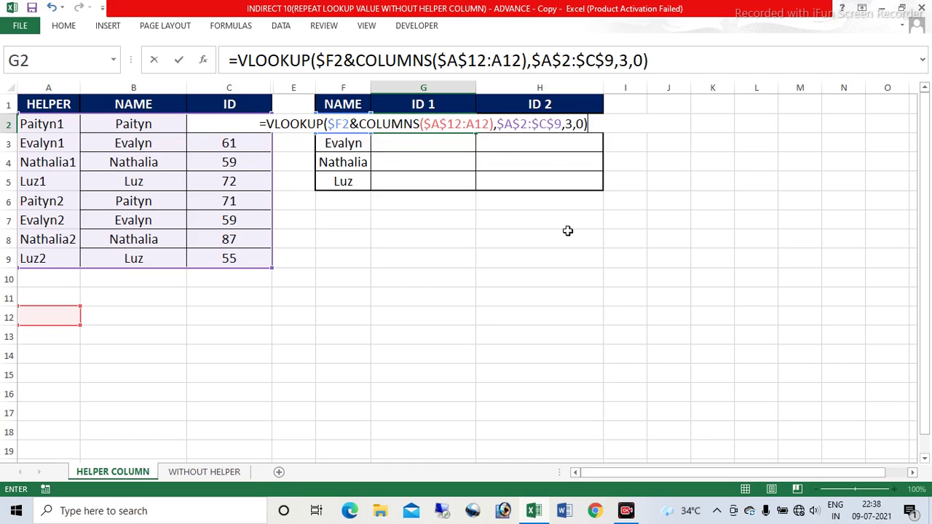
pyautogui.press('Return')
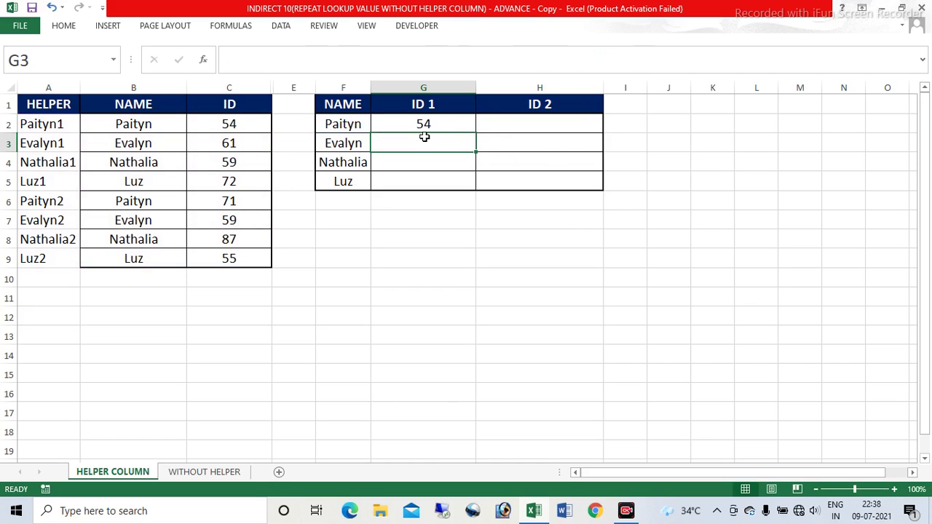
pyautogui.click(461, 120)
pyautogui.moveTo(477, 132); pyautogui.dragTo(604, 193)
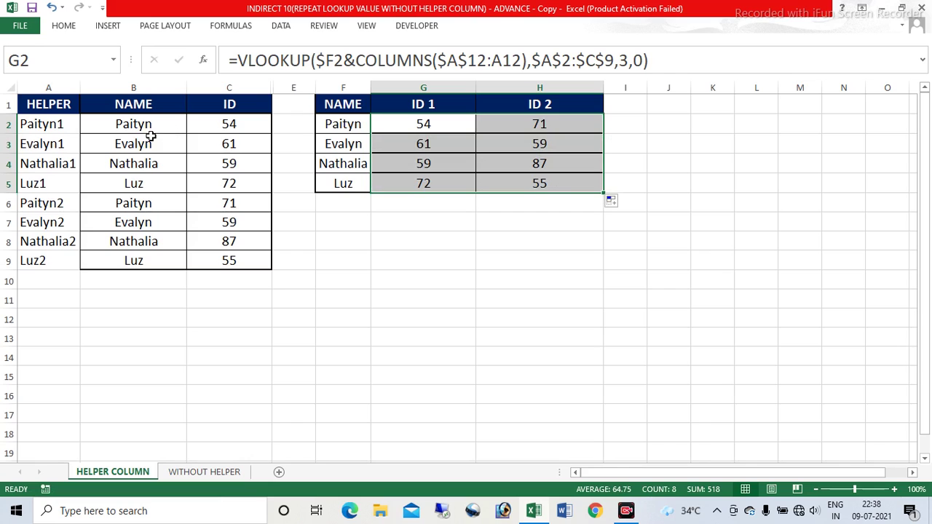
# Compare the looked-up values under ID 1 and ID 2 with each name's entries in the source ID column.
pyautogui.click(219, 122)
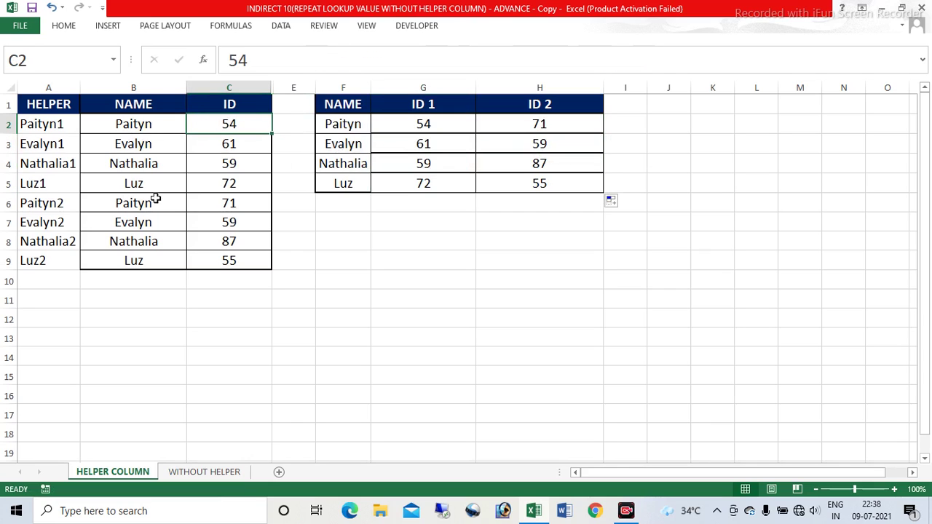
pyautogui.click(203, 202)
pyautogui.click(560, 131)
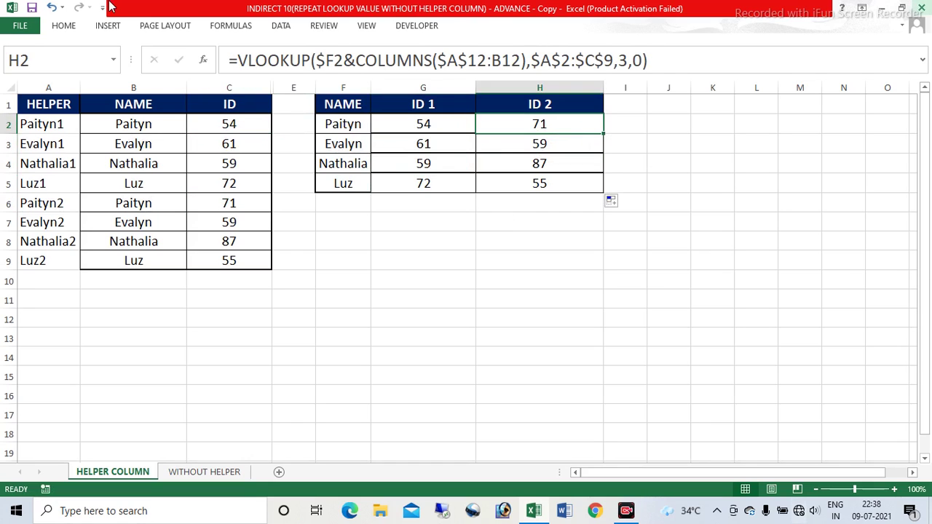
pyautogui.click(236, 146)
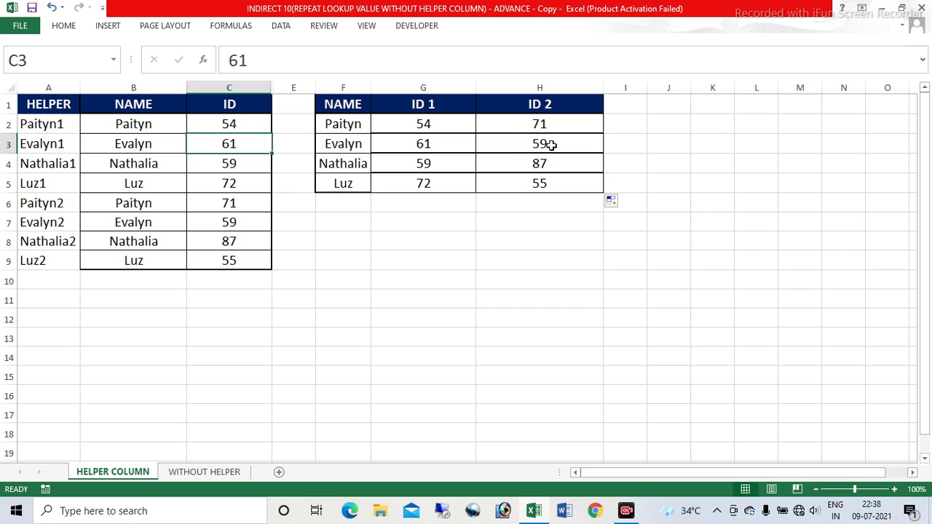
pyautogui.click(551, 144)
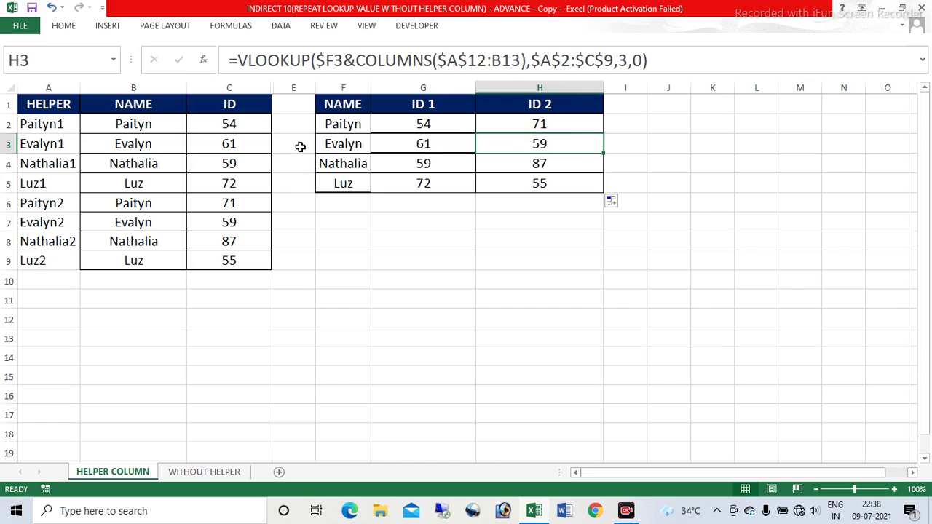
pyautogui.click(230, 224)
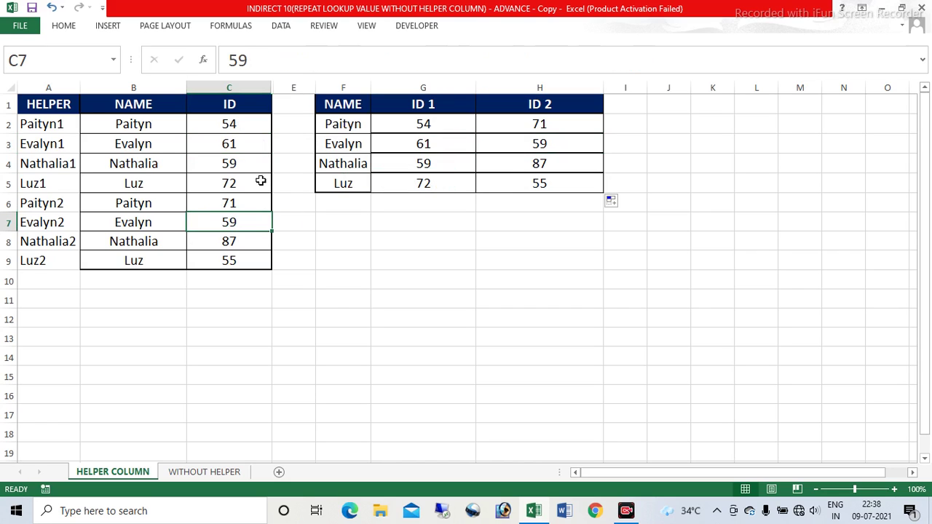
pyautogui.click(227, 185)
pyautogui.click(544, 188)
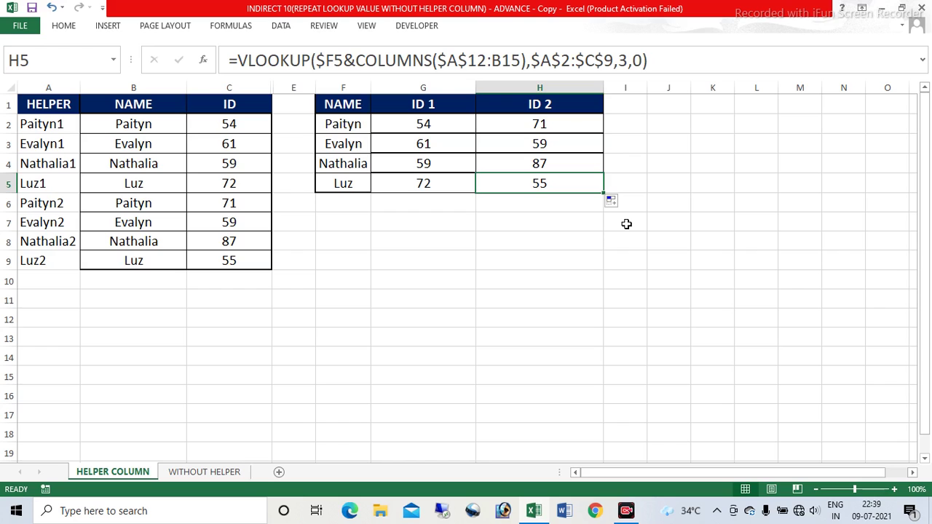
# On the WITHOUT HELPER sheet, begin a VLOOKUP in E2 with the column-locked reference $D2 as its lookup value.
pyautogui.click(205, 471)
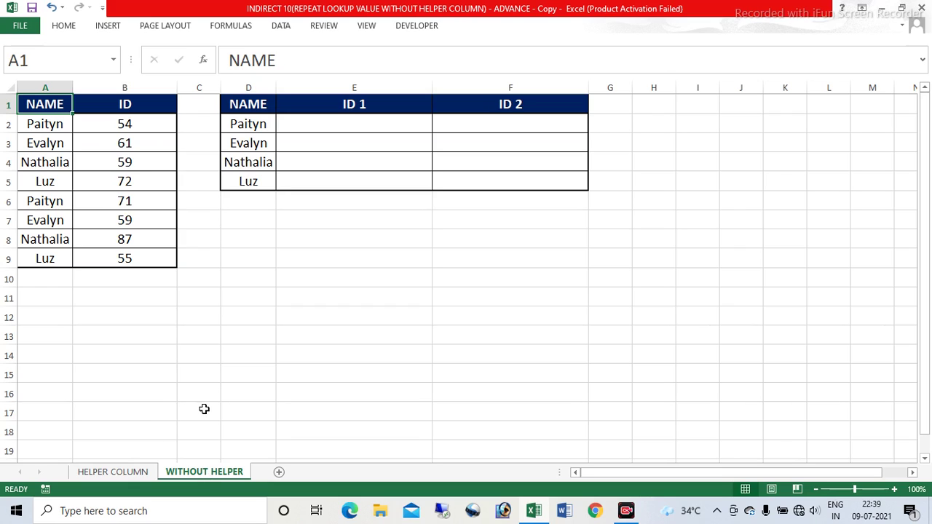
pyautogui.click(338, 128)
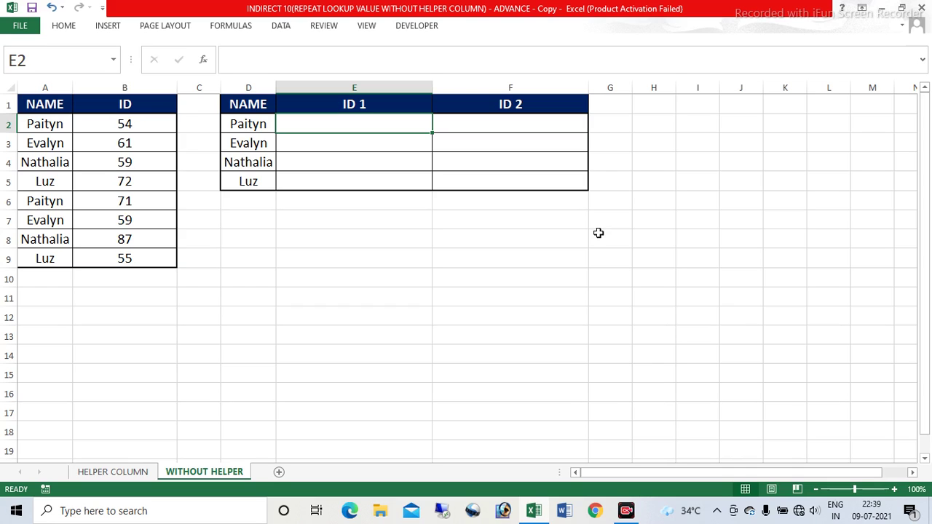
pyautogui.write('=VLOOKUP(')
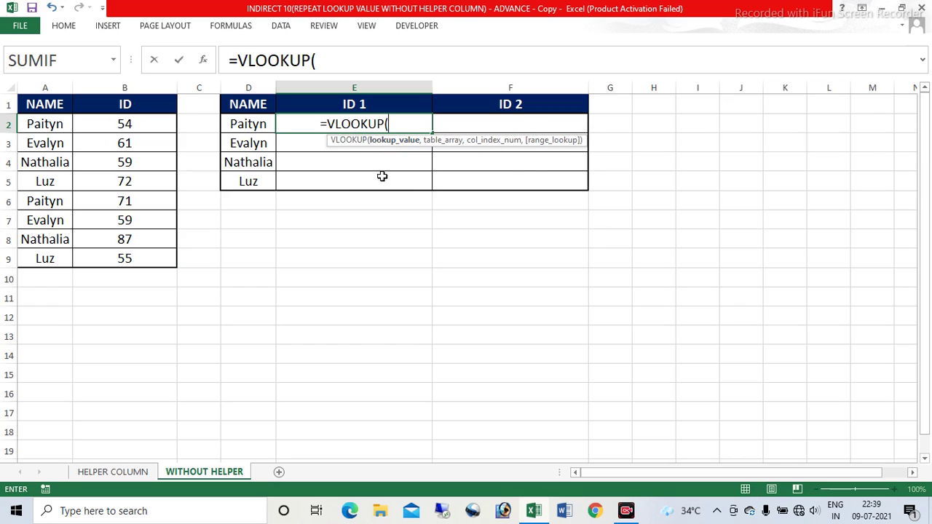
pyautogui.click(248, 126)
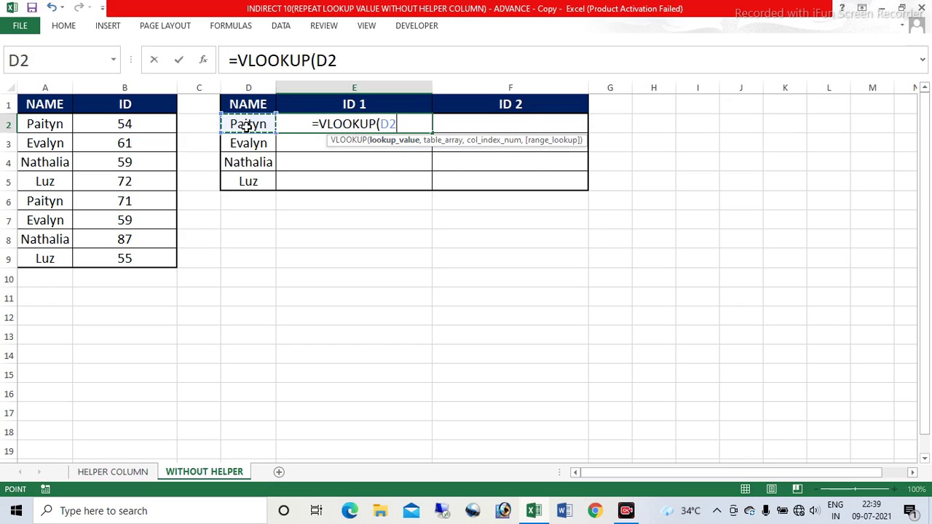
pyautogui.press('F4')
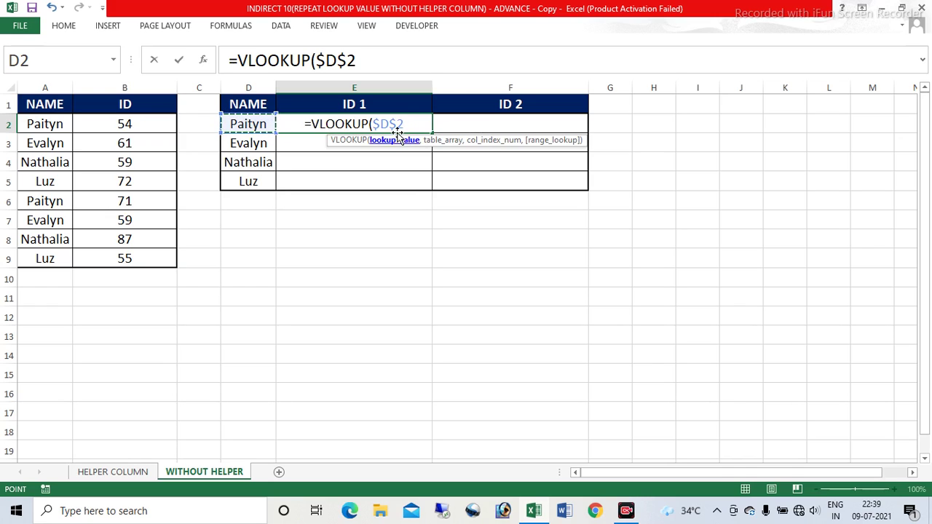
pyautogui.press('F2')
pyautogui.press('Left')
pyautogui.press('BackSpace')
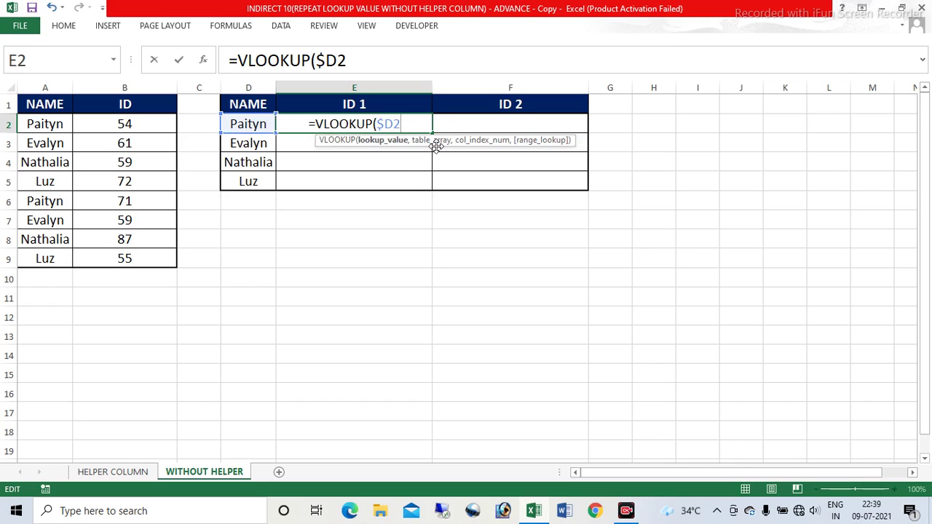
# Nest an INDIRECT function as the E2 VLOOKUP's table array, starting its reference text with "A"&.
pyautogui.write(',')
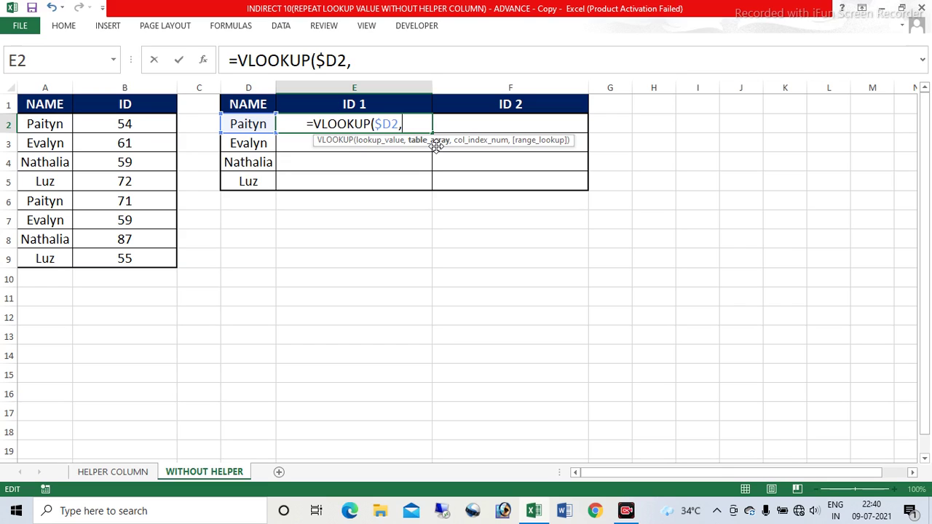
pyautogui.write('INDIRE')
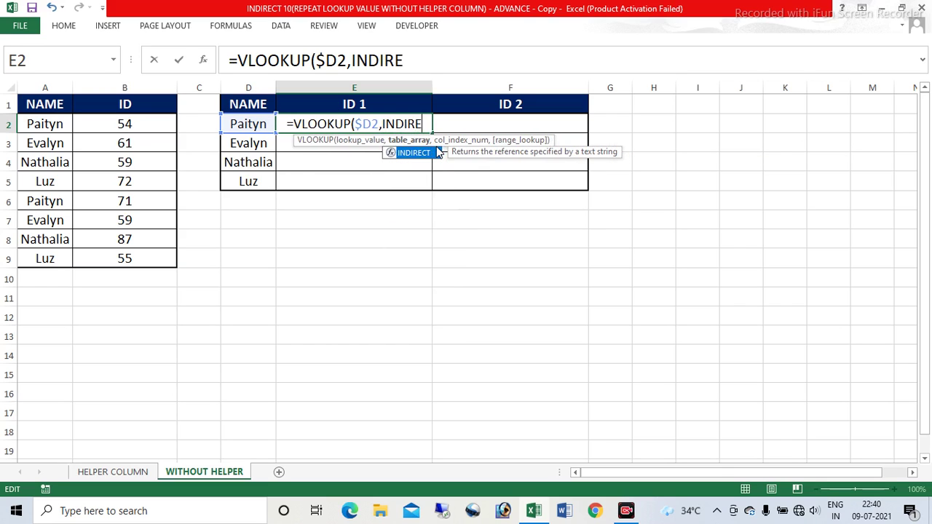
pyautogui.doubleClick(434, 151)
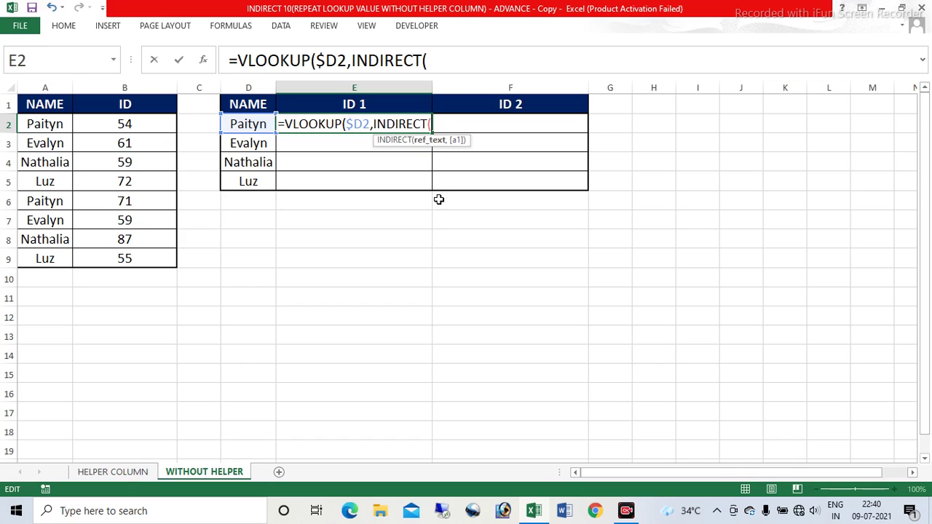
pyautogui.write('"A"')
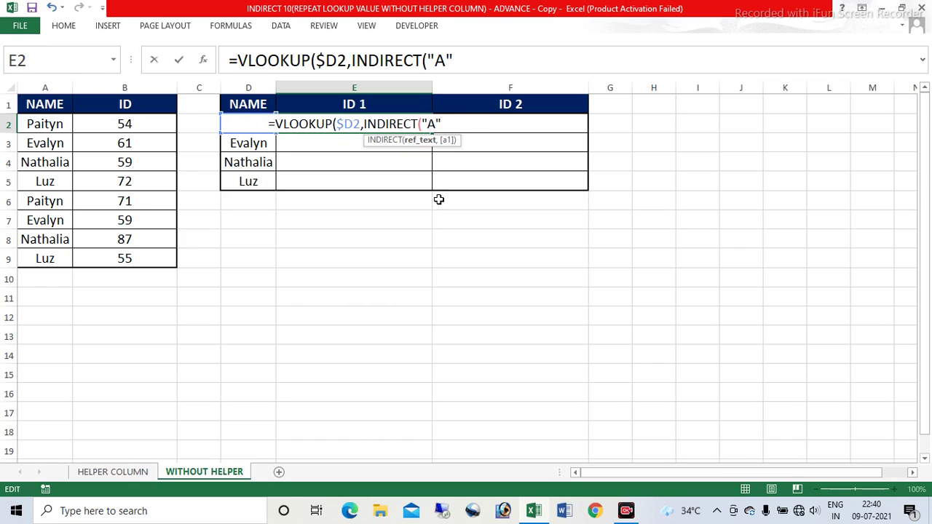
pyautogui.write('&')
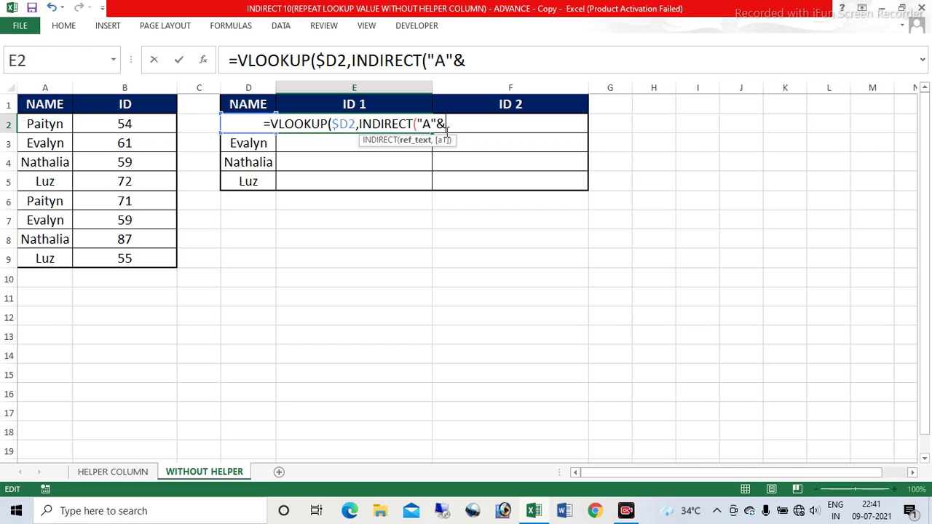
# Append a MATCH function to the INDIRECT text, with the column-locked reference $D2 as its lookup value.
pyautogui.write('MATCH(')
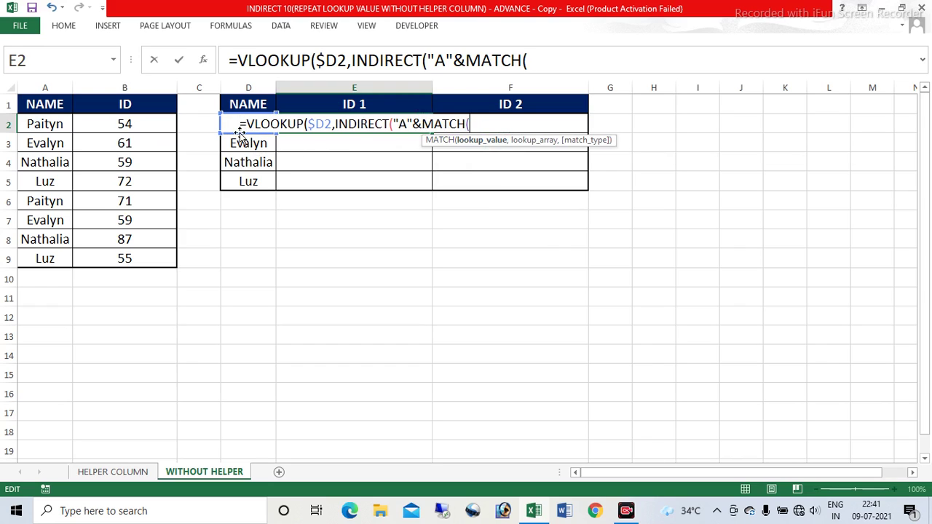
pyautogui.click(240, 145)
pyautogui.press('Up')
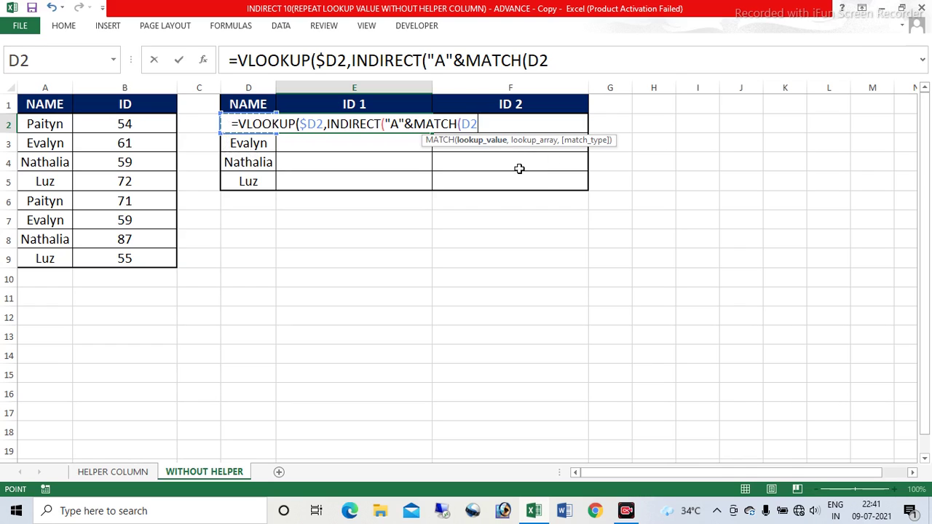
pyautogui.press('F4')
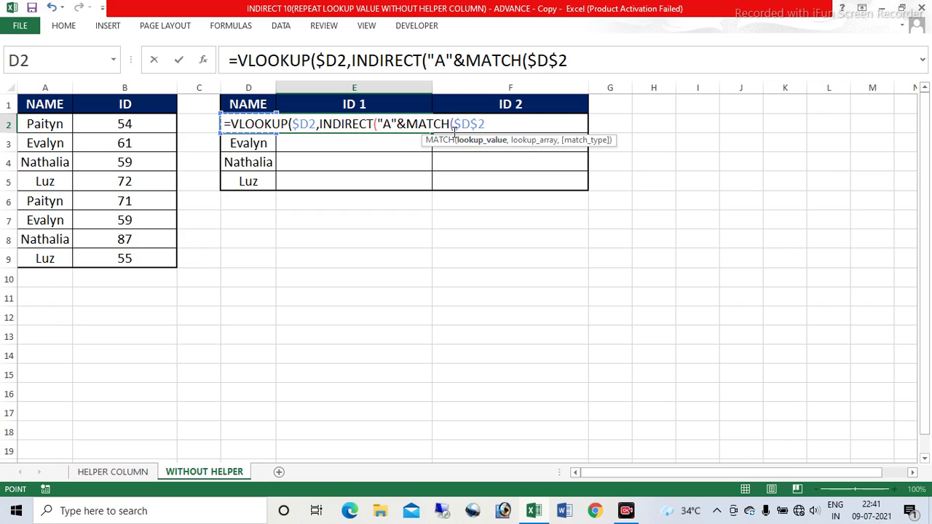
pyautogui.press('F2')
pyautogui.press('Left')
pyautogui.press('BackSpace')
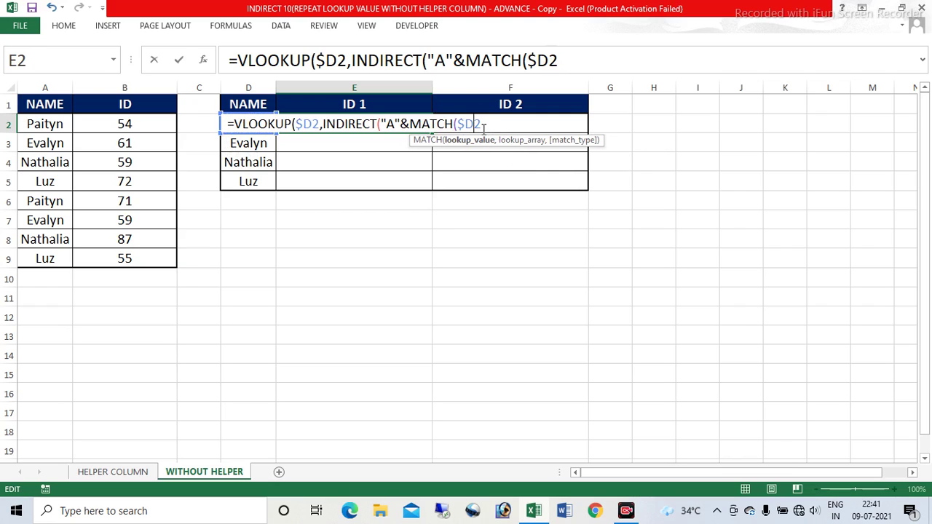
# Complete the MATCH with the absolute lookup array $A$2:$A$9 and exact match type 0.
pyautogui.write(',')
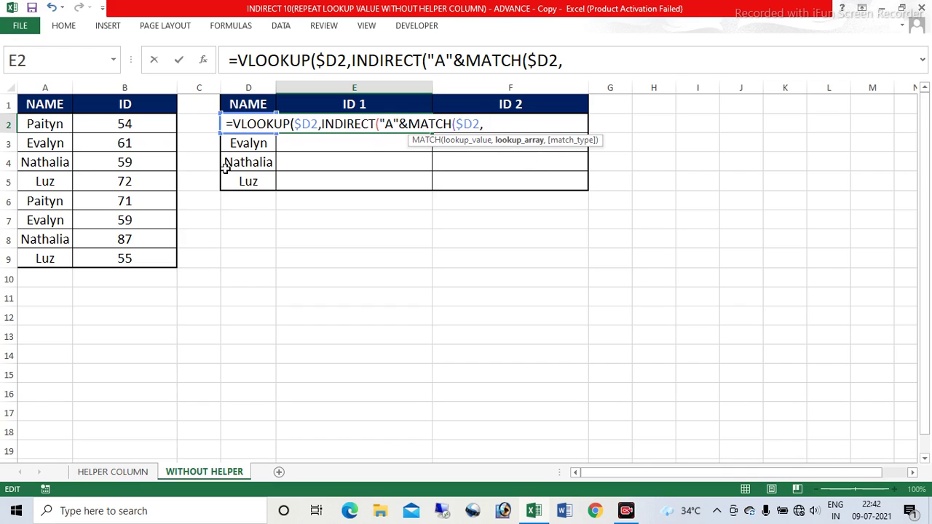
pyautogui.moveTo(42, 126); pyautogui.dragTo(55, 264)
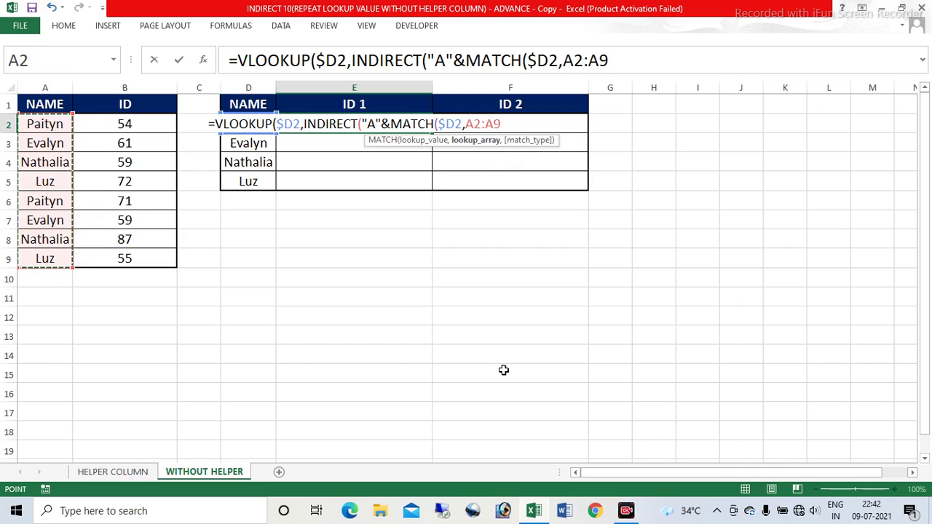
pyautogui.press('F4')
pyautogui.write(',')
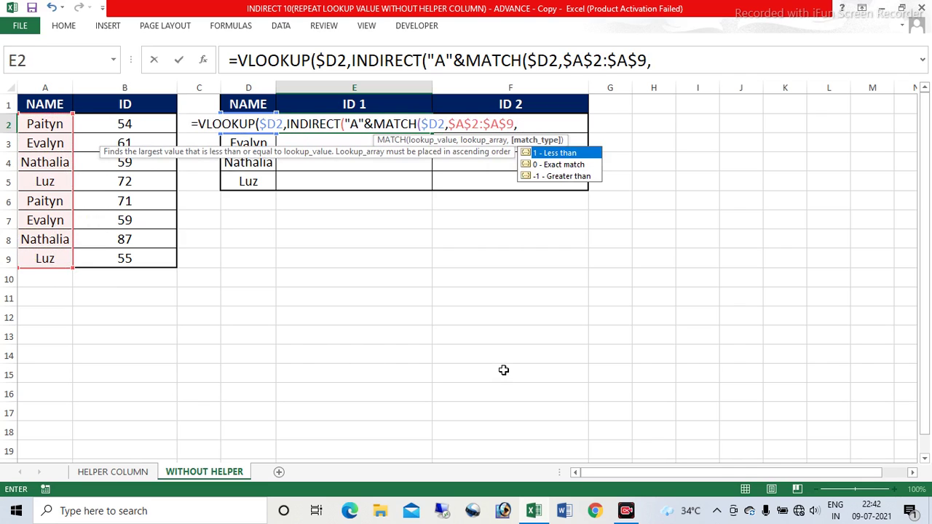
pyautogui.write('0)')
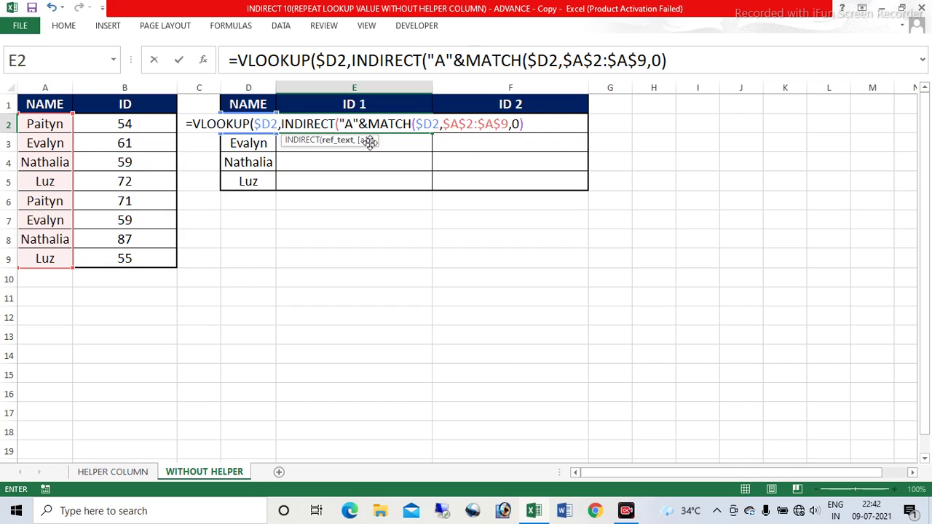
# Evaluate the MATCH part of the E2 formula in place to check its value, and restore the expression.
pyautogui.moveTo(369, 125); pyautogui.dragTo(526, 125)
pyautogui.hotkey('ctrl', 'c')
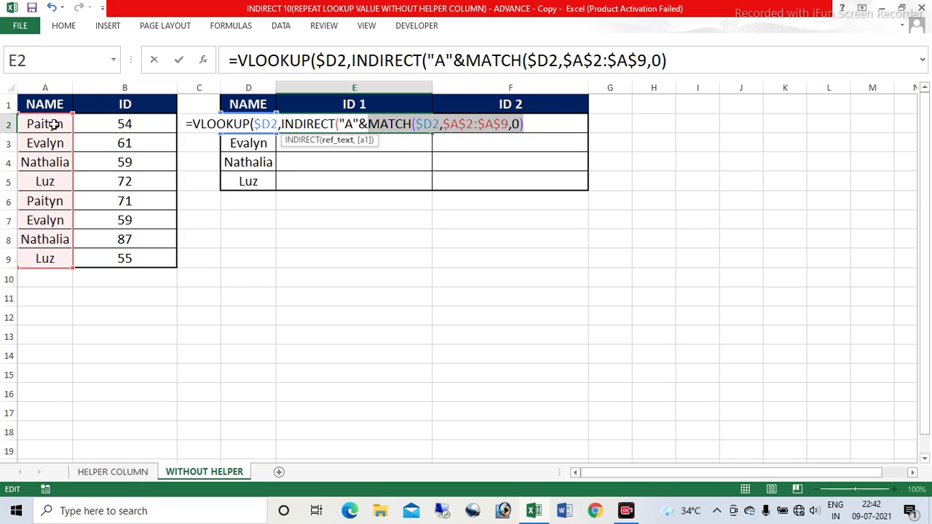
pyautogui.write('1')
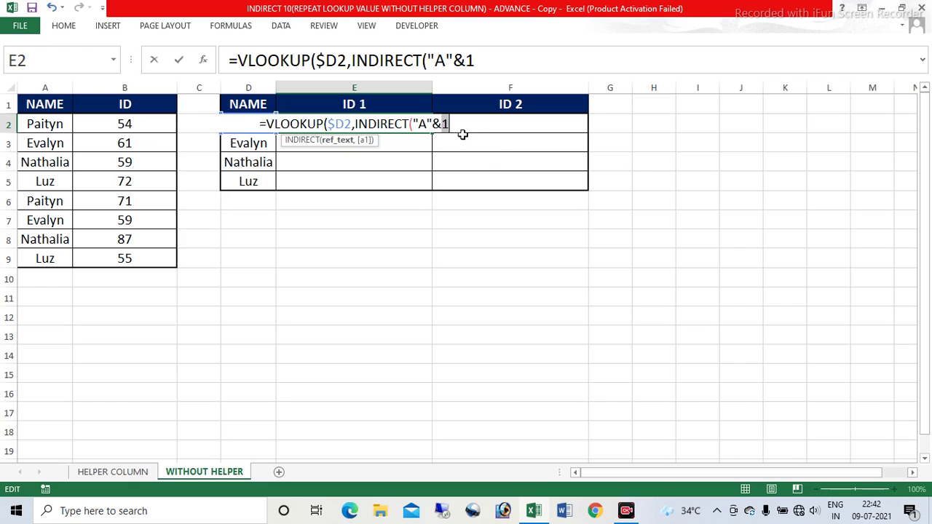
pyautogui.hotkey('ctrl', 'v')
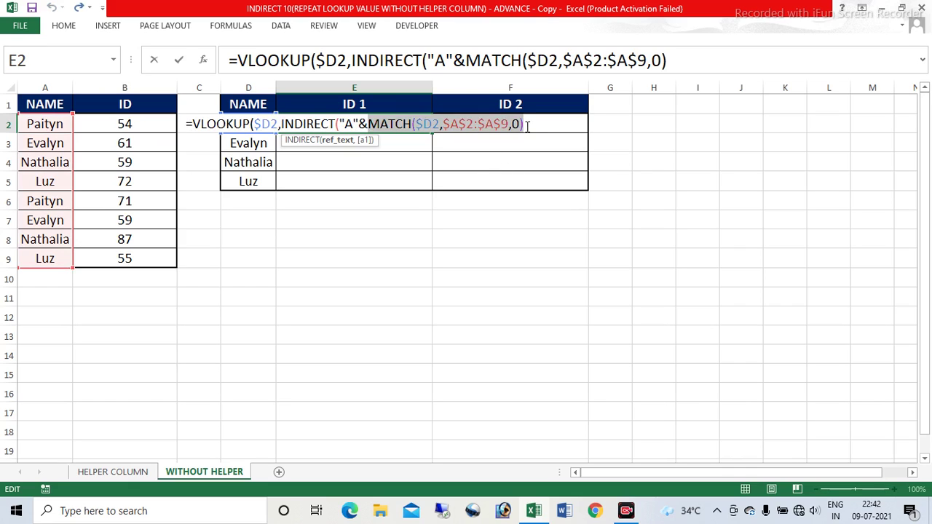
# Add +COLUMNS($A$12:A12) after the MATCH, anchoring only the first A12 reference as absolute.
pyautogui.write('+')
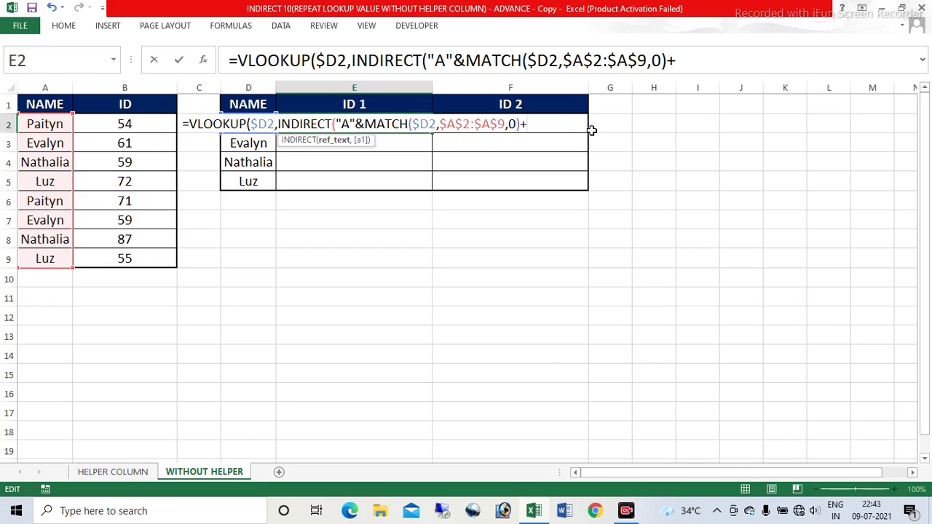
pyautogui.write('COL')
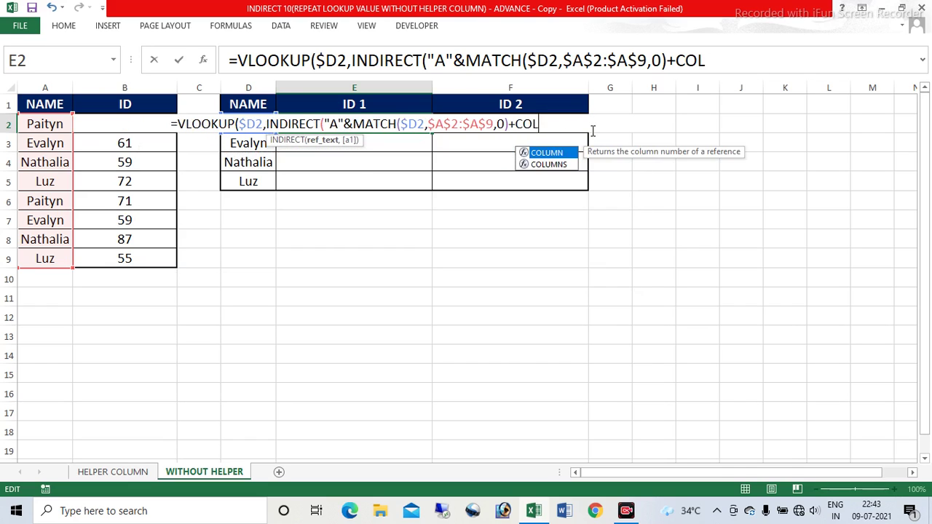
pyautogui.write('UMNS(')
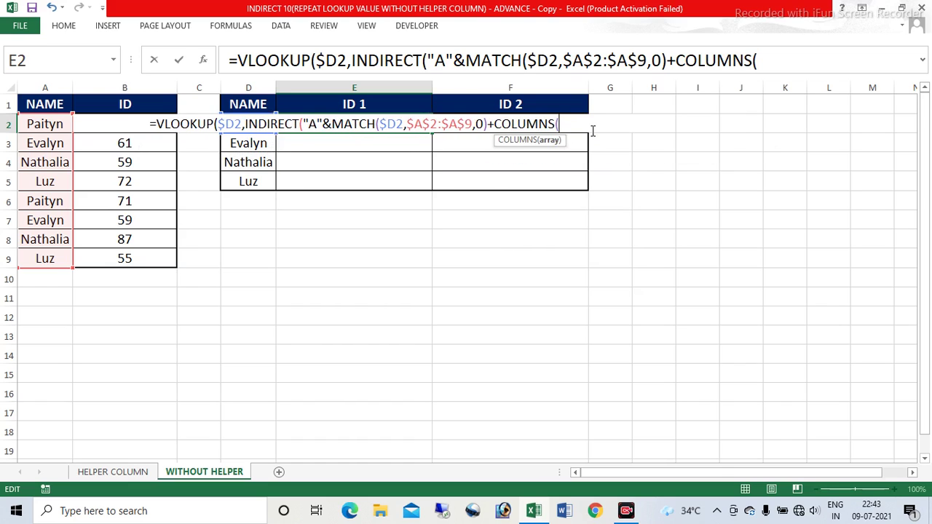
pyautogui.click(46, 319)
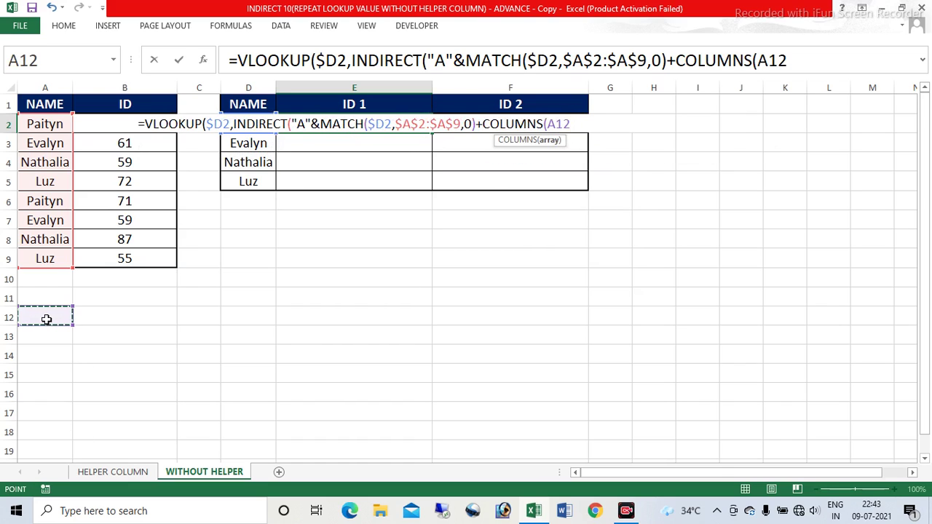
pyautogui.press('F8')
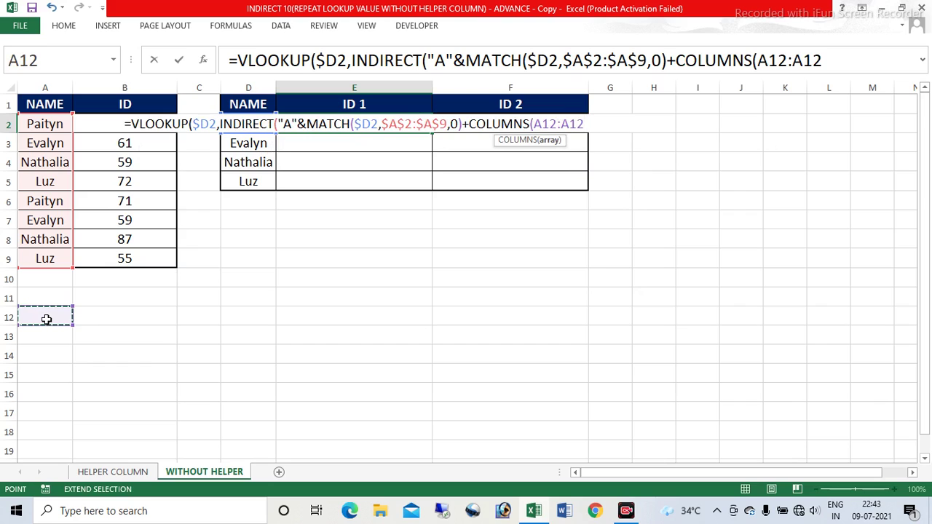
pyautogui.write(')')
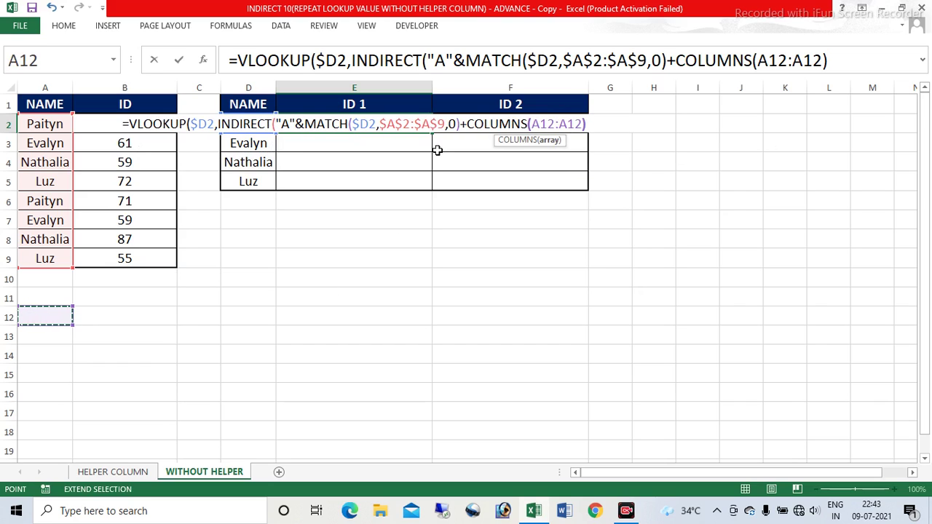
pyautogui.click(540, 124)
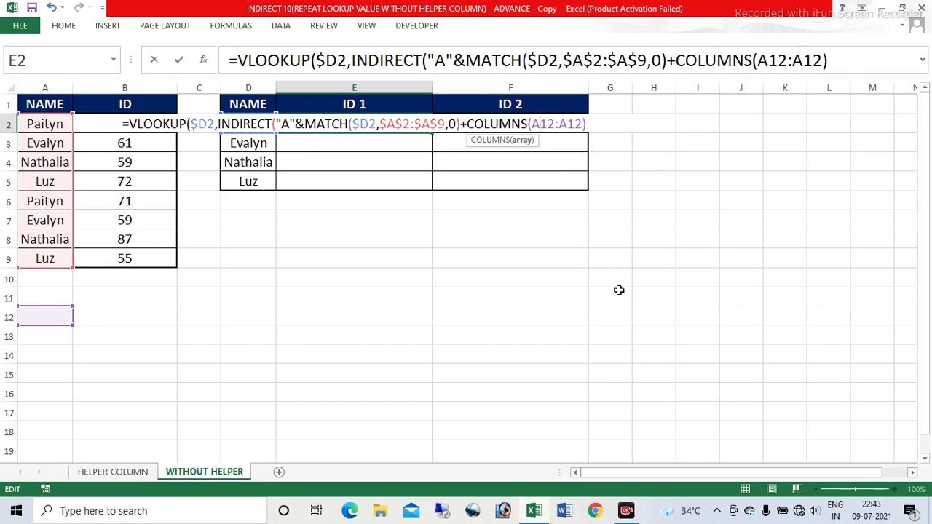
pyautogui.press('F4')
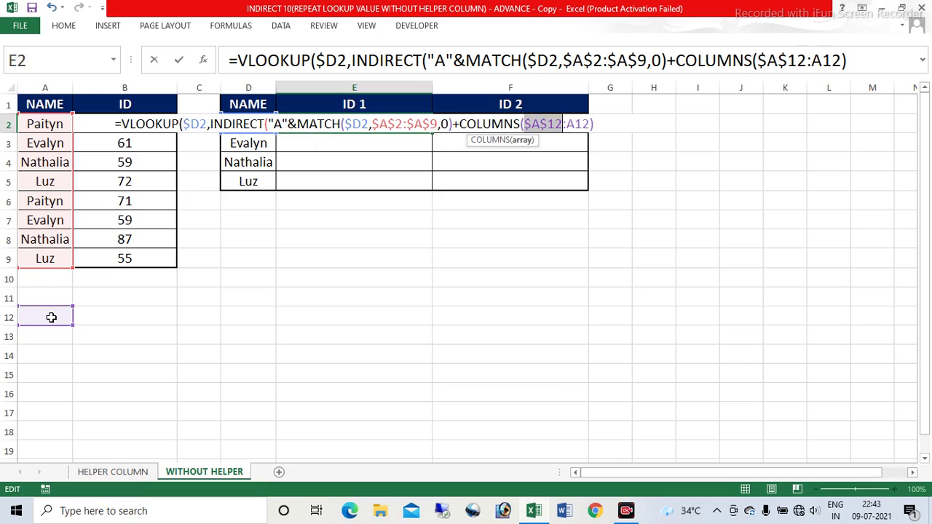
# Evaluate only the COLUMNS($A$12:A12) part of the E2 formula in place, and restore the expression.
pyautogui.click(460, 123)
pyautogui.hotkey('shift', 'Right')
pyautogui.hotkey('shift', 'Right')
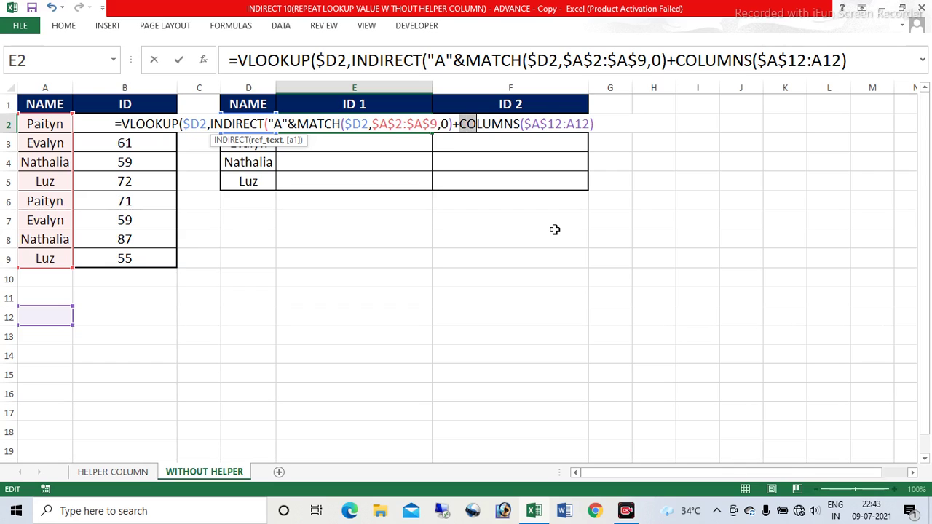
pyautogui.hotkey('shift', 'Right')
pyautogui.hotkey('shift', 'Right')
pyautogui.hotkey('shift', 'Right')
pyautogui.hotkey('shift', 'Right')
pyautogui.hotkey('shift', 'Right')
pyautogui.hotkey('shift', 'Right')
pyautogui.hotkey('shift', 'Right')
pyautogui.hotkey('shift', 'Right')
pyautogui.hotkey('shift', 'Right')
pyautogui.hotkey('shift', 'Right')
pyautogui.hotkey('shift', 'Right')
pyautogui.hotkey('shift', 'Right')
pyautogui.hotkey('shift', 'Right')
pyautogui.hotkey('shift', 'Right')
pyautogui.hotkey('shift', 'Right')
pyautogui.hotkey('shift', 'Right')
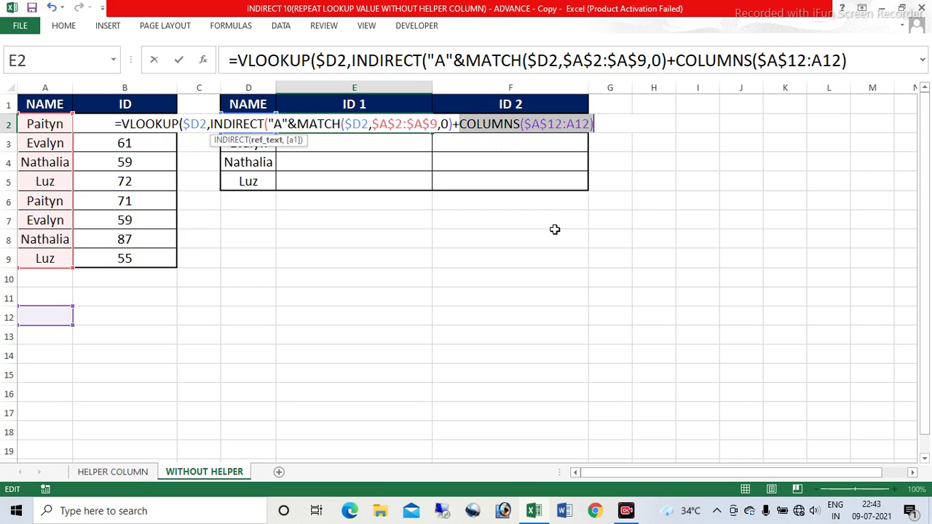
pyautogui.write('1')
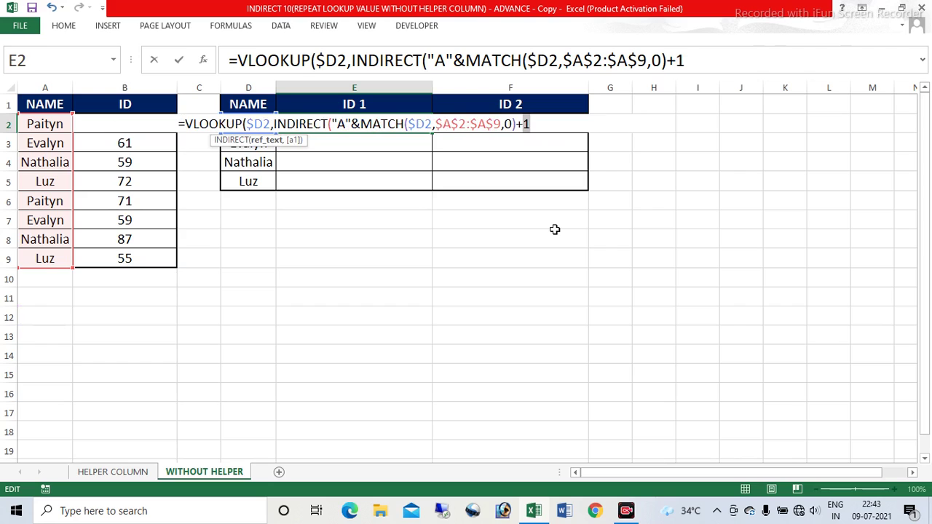
pyautogui.hotkey('ctrl', 'z')
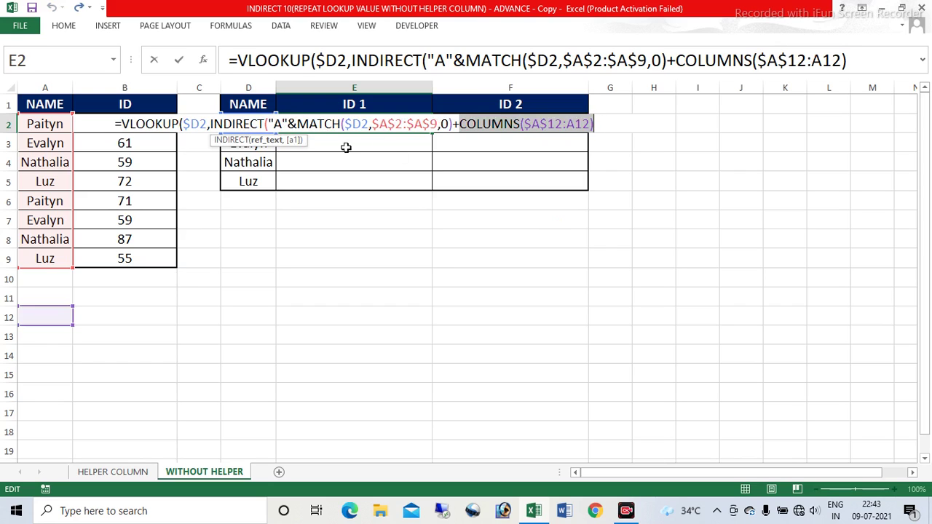
pyautogui.click(297, 124)
pyautogui.moveTo(298, 123); pyautogui.dragTo(596, 129)
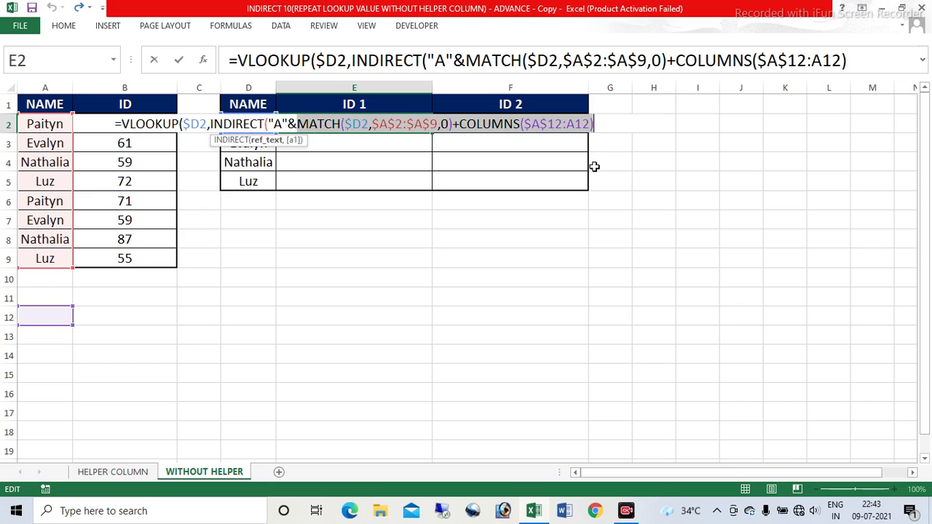
pyautogui.hotkey('ctrl', 'y')
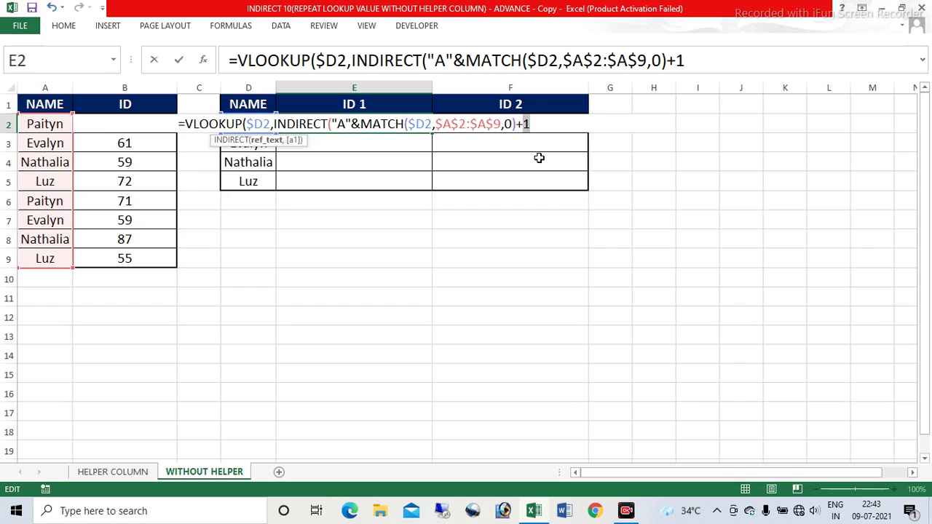
pyautogui.hotkey('ctrl', 'z')
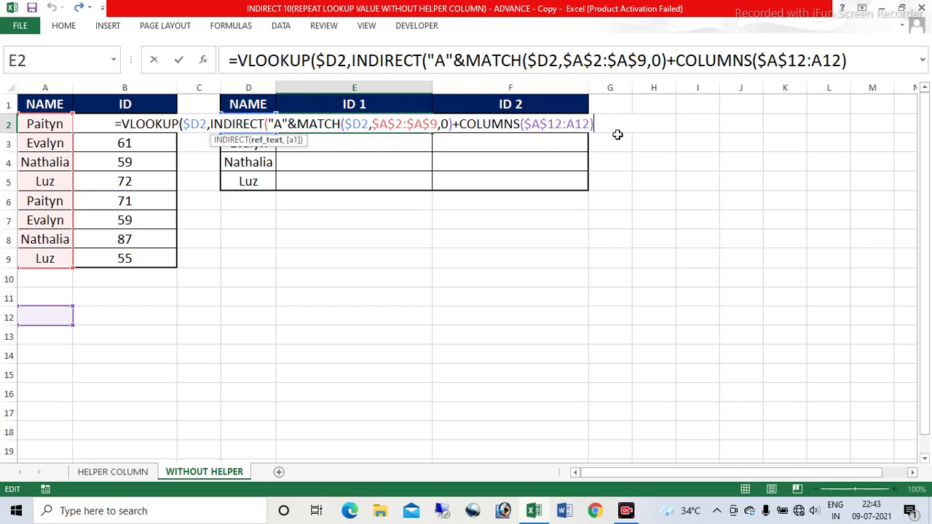
# Evaluate the combined MATCH and COLUMNS expression in the E2 formula to check the row number, and restore it.
pyautogui.moveTo(297, 125); pyautogui.dragTo(594, 128)
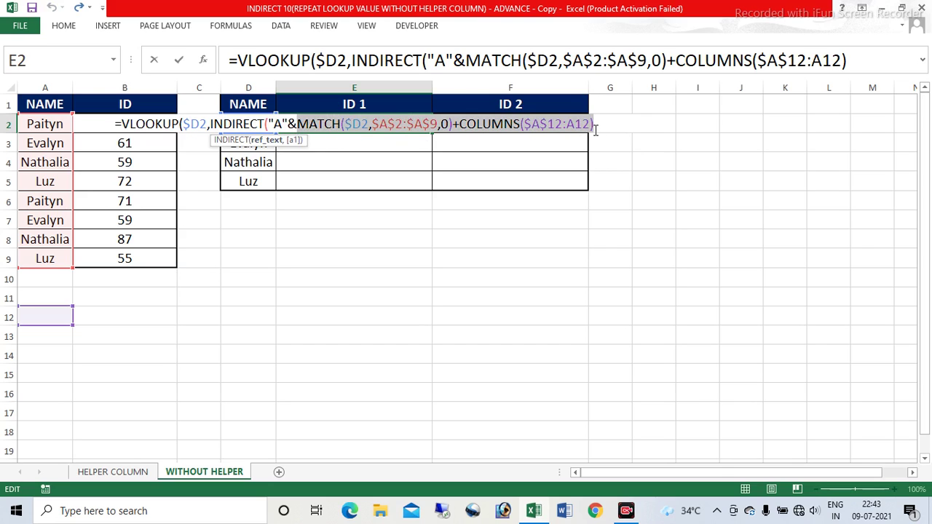
pyautogui.write('2,INDIRECT("A"&2')
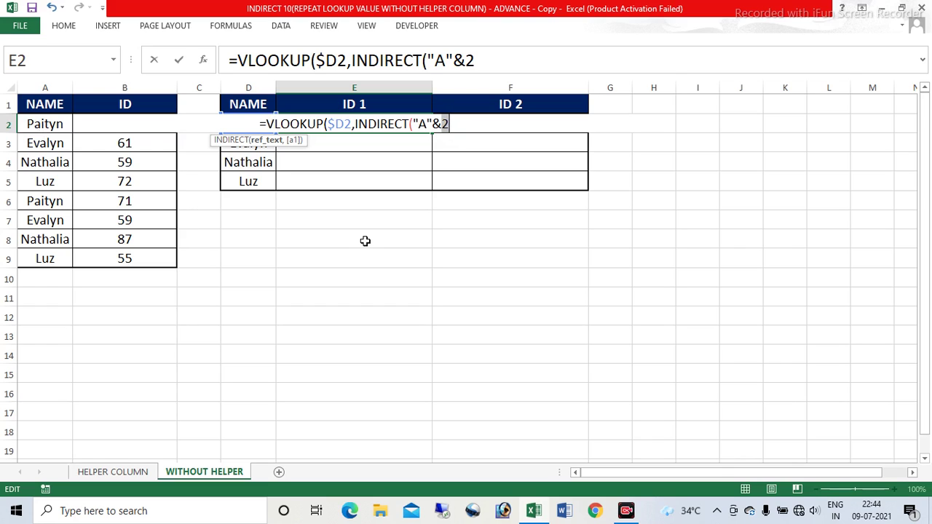
pyautogui.hotkey('ctrl', 'z')
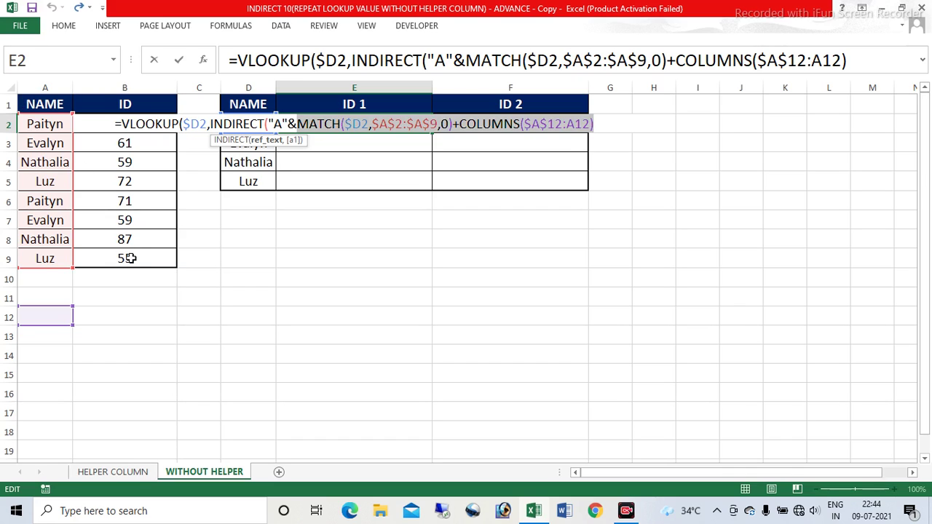
pyautogui.click(597, 127)
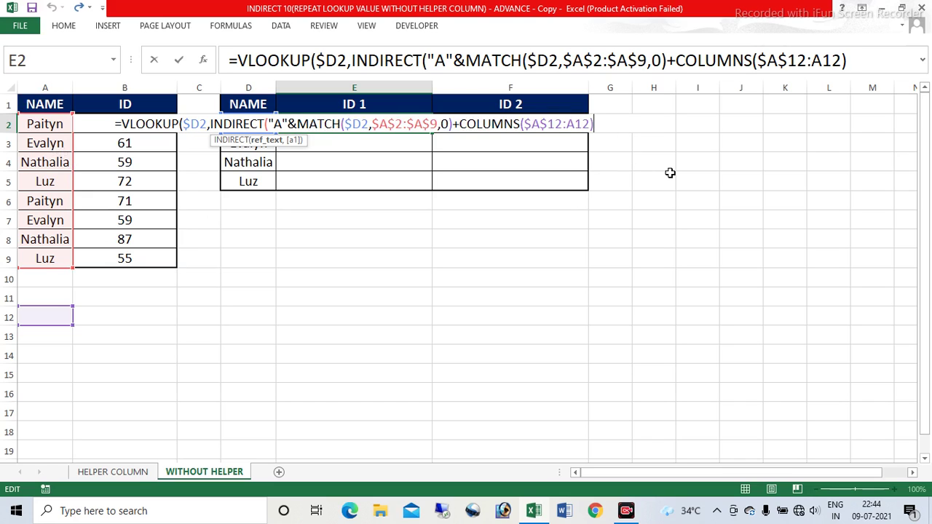
# Append &":B9" after the COLUMNS part of the E2 formula and close the INDIRECT function.
pyautogui.write('&')
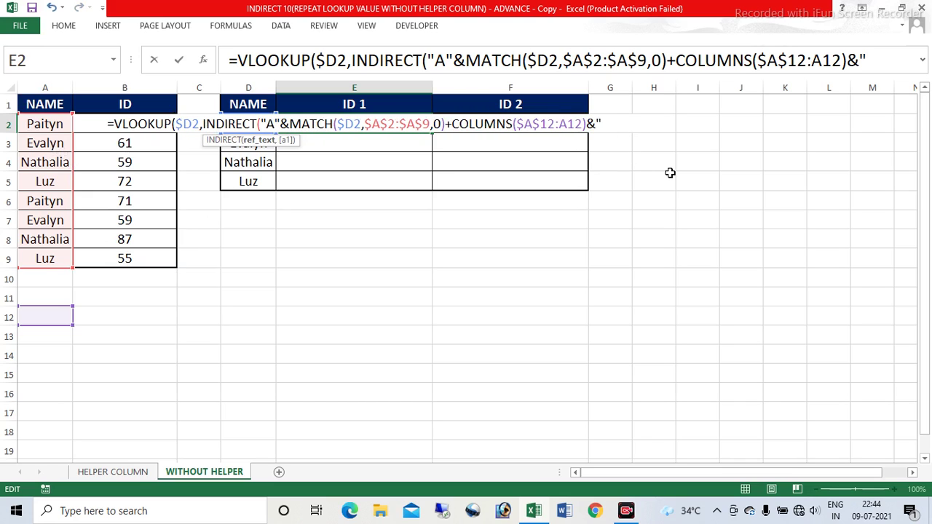
pyautogui.write(':')
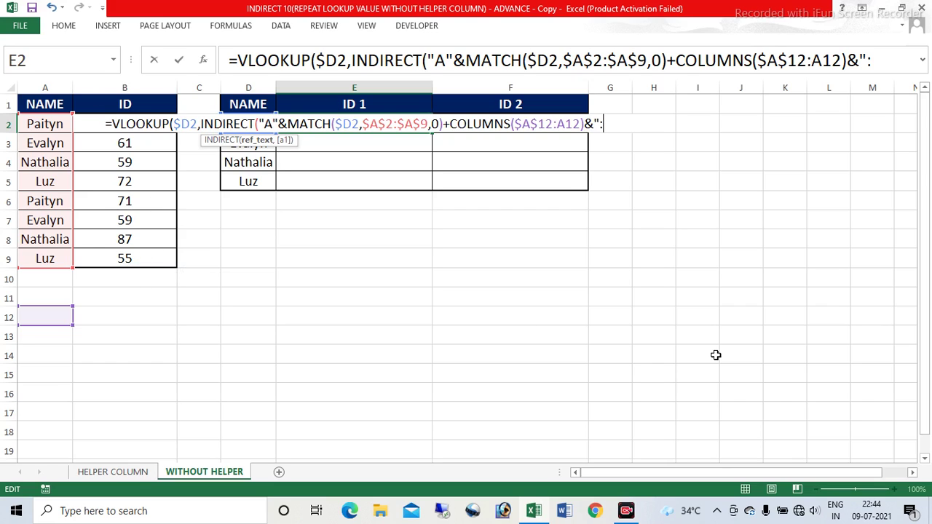
pyautogui.write('B9"')
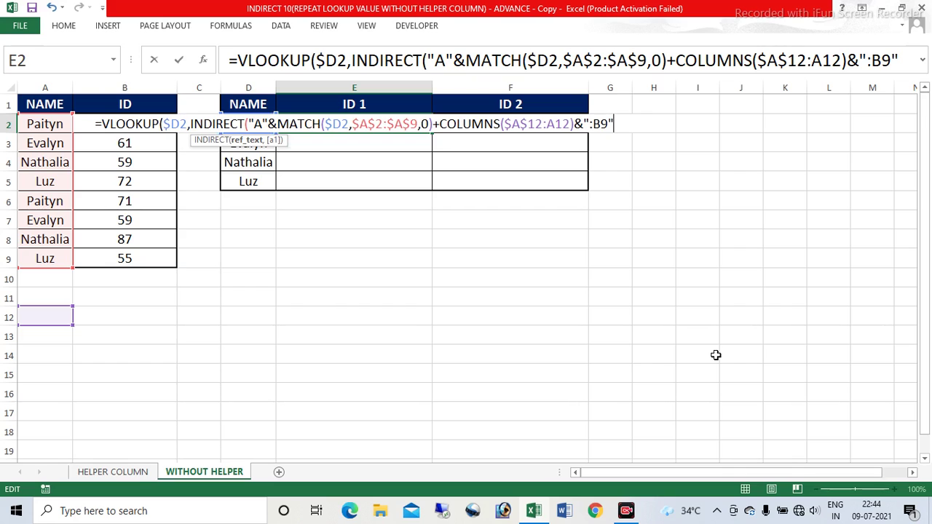
pyautogui.write(')')
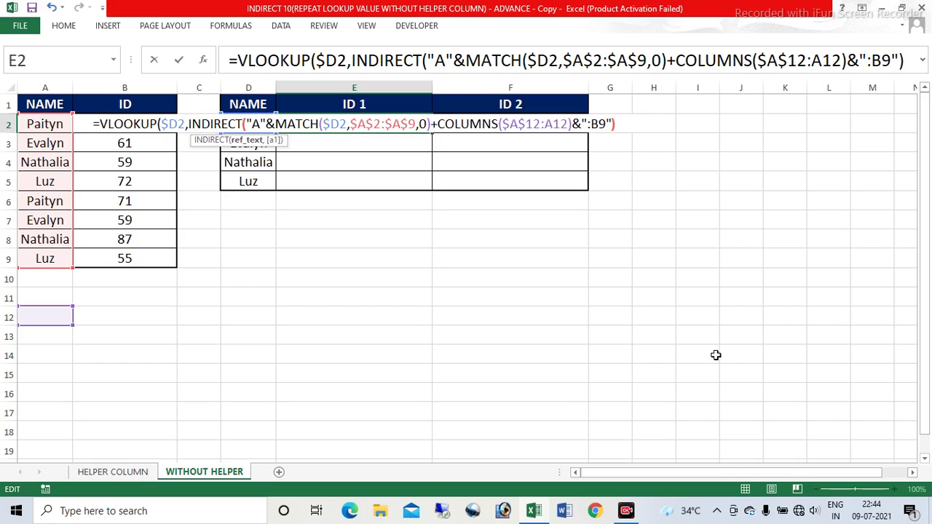
# Evaluate the whole reference text inside INDIRECT in the E2 formula to check the range it builds, and restore the expression.
pyautogui.click(247, 124)
pyautogui.moveTo(247, 124); pyautogui.dragTo(613, 131)
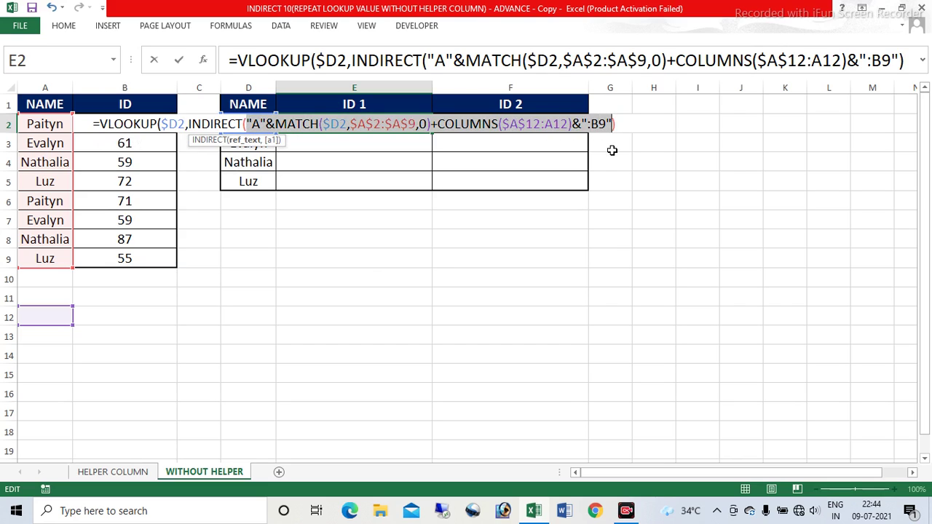
pyautogui.press('F9')
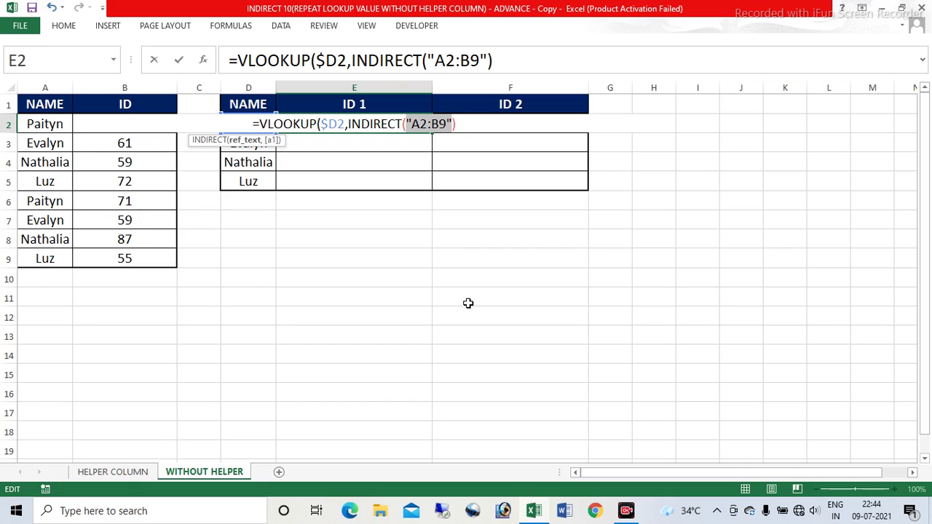
pyautogui.hotkey('ctrl', 'z')
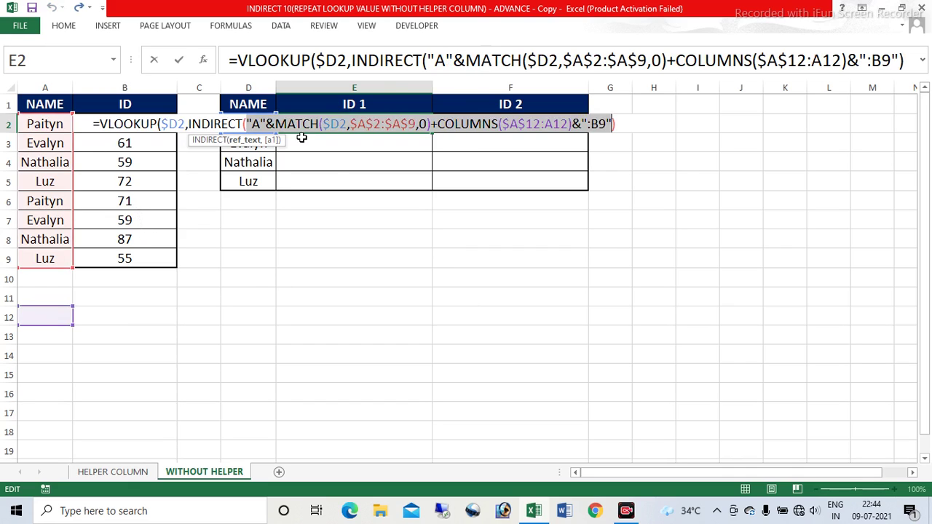
# Evaluate the complete table_array argument of the E2 VLOOKUP to check the rows it returns, and restore the INDIRECT expression.
pyautogui.click(192, 125)
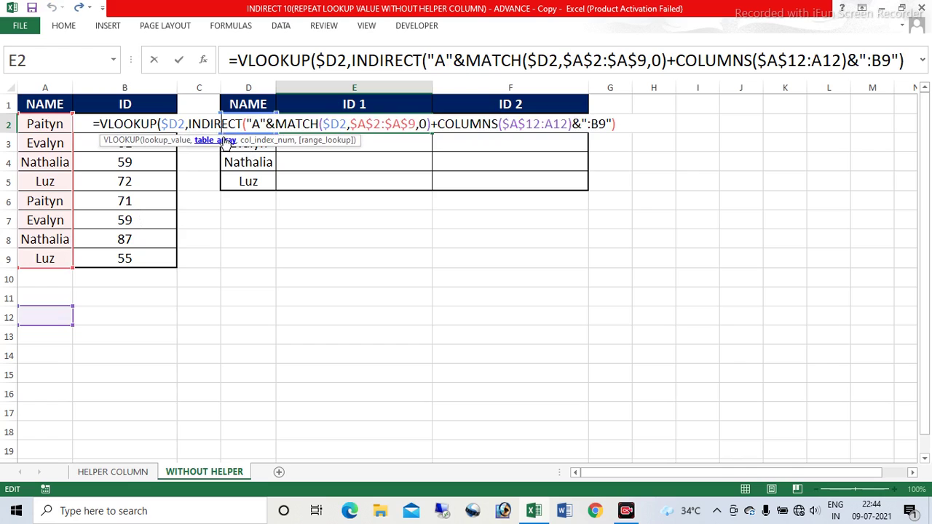
pyautogui.click(218, 139)
pyautogui.press('F9')
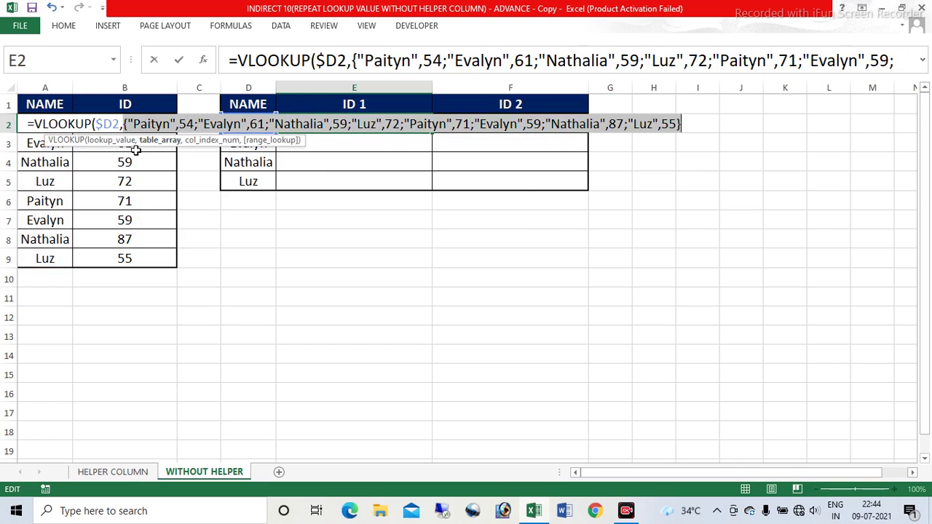
pyautogui.hotkey('ctrl', 'z')
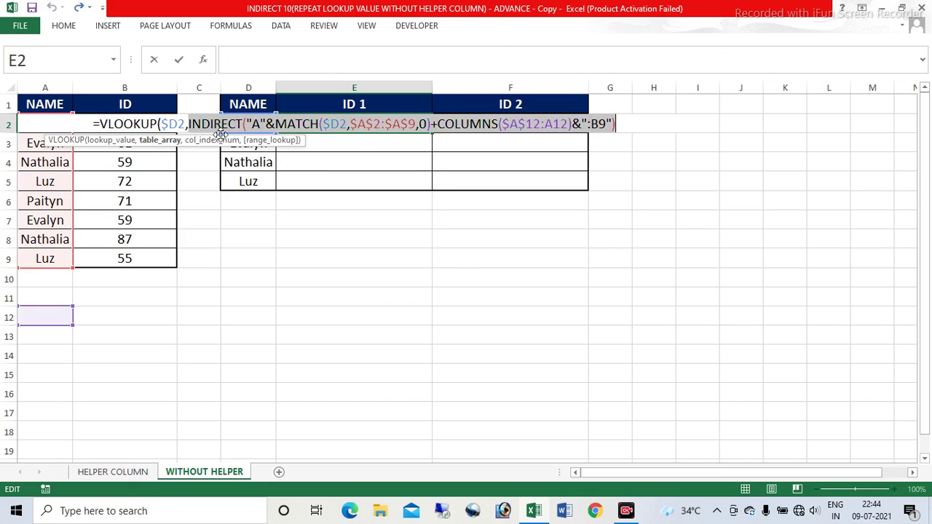
# Finish the E2 VLOOKUP with column index 2 and 0 for exact match, and fill the formula across E2:F5.
pyautogui.click(623, 132)
pyautogui.write(',')
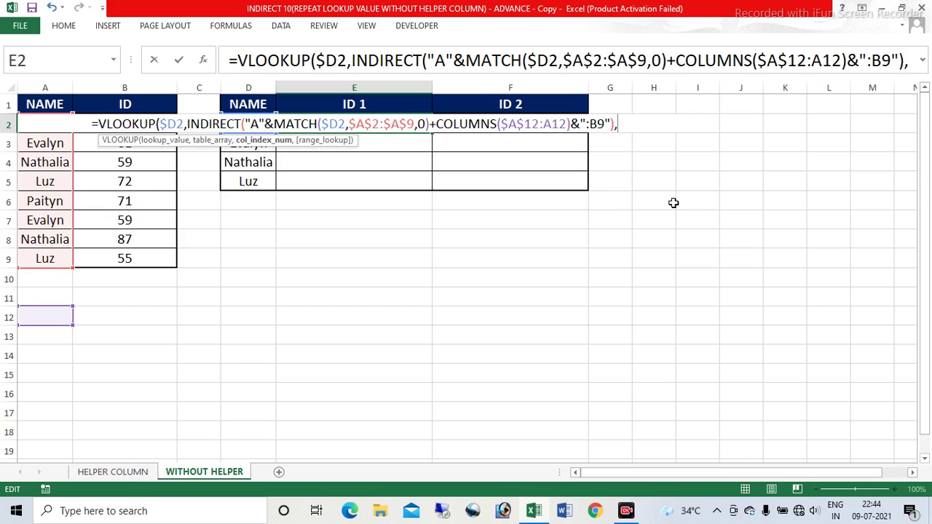
pyautogui.write('2')
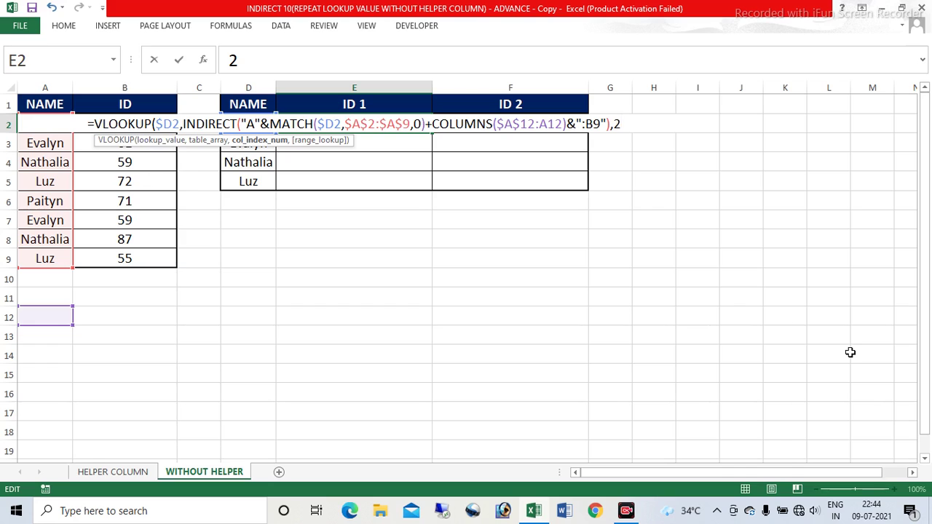
pyautogui.write(',')
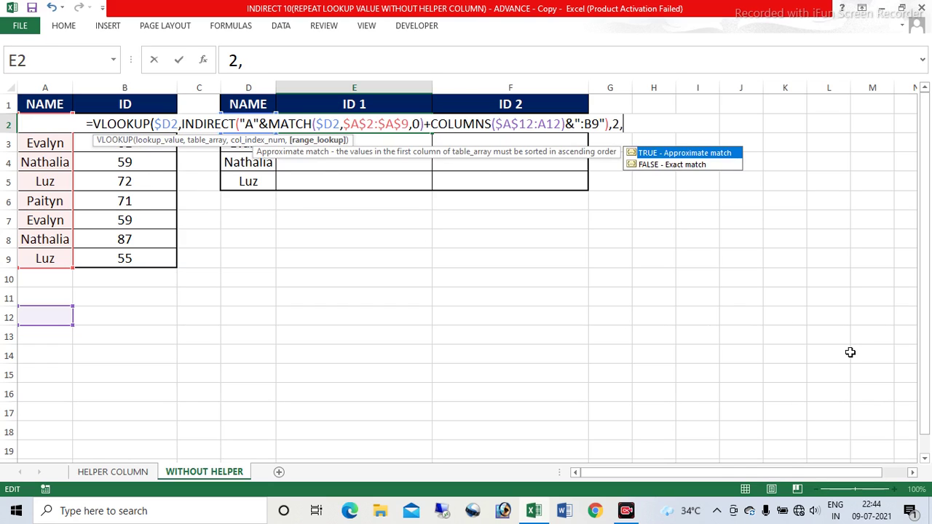
pyautogui.write('0')
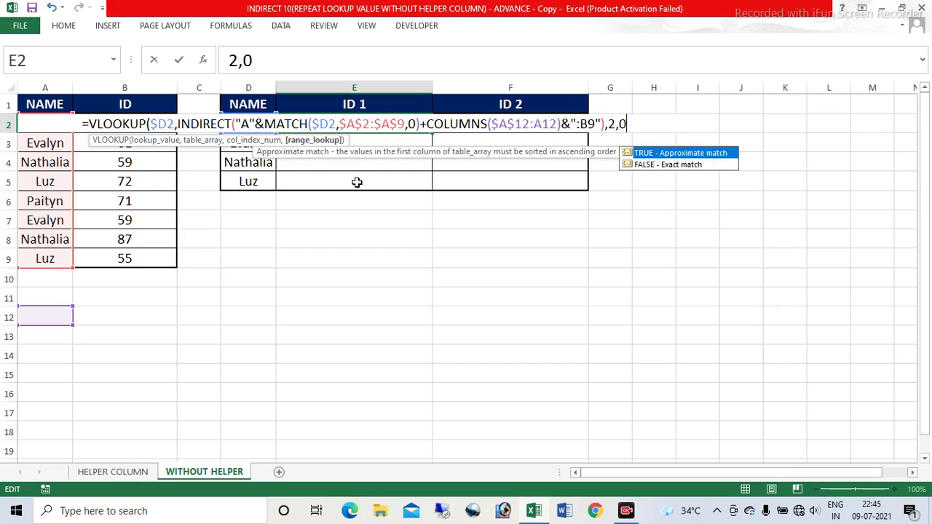
pyautogui.write(')')
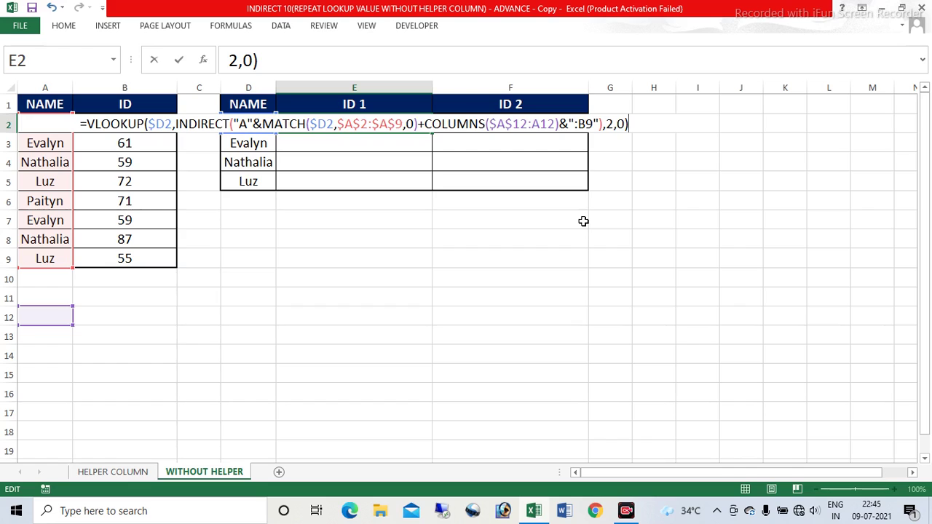
pyautogui.press('Return')
pyautogui.click(423, 123)
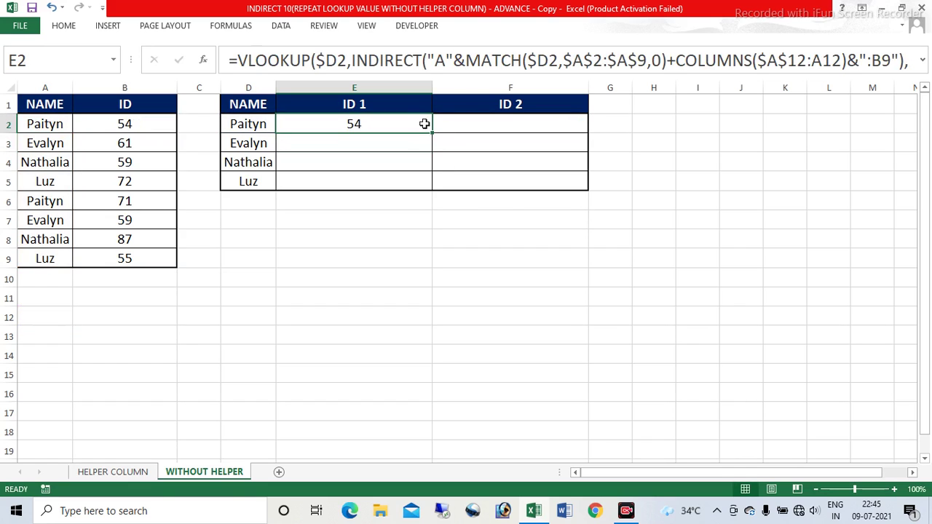
pyautogui.moveTo(435, 130); pyautogui.dragTo(587, 189)
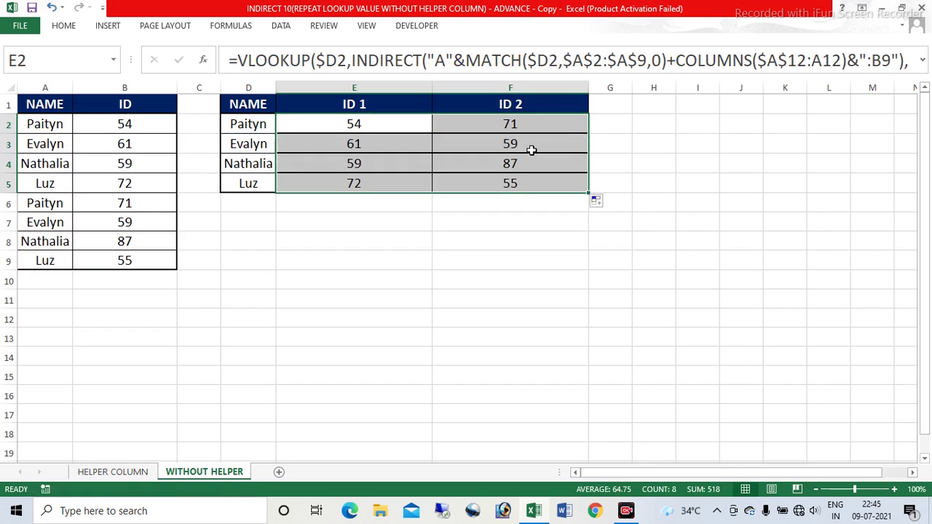
# Compare the filled ID 1 and ID 2 results with the matching IDs in column B of the source table.
pyautogui.click(355, 125)
pyautogui.click(133, 125)
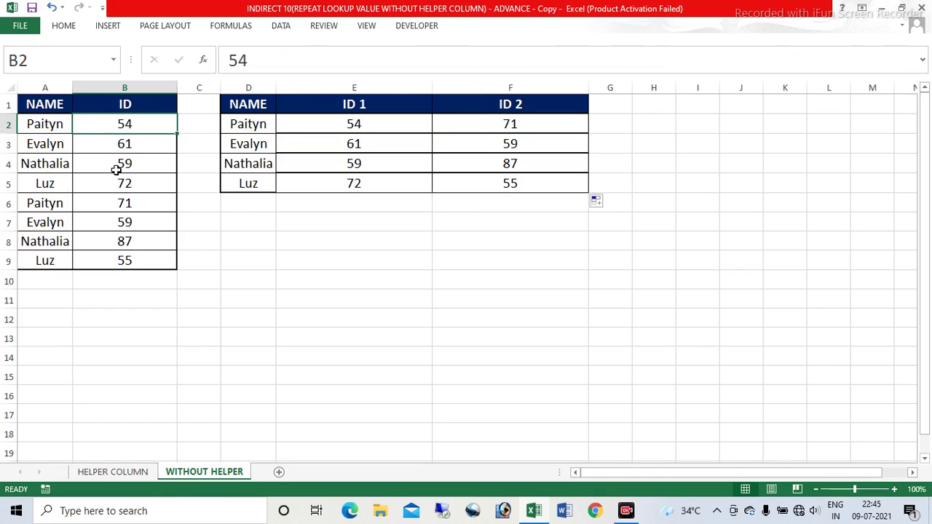
pyautogui.click(118, 202)
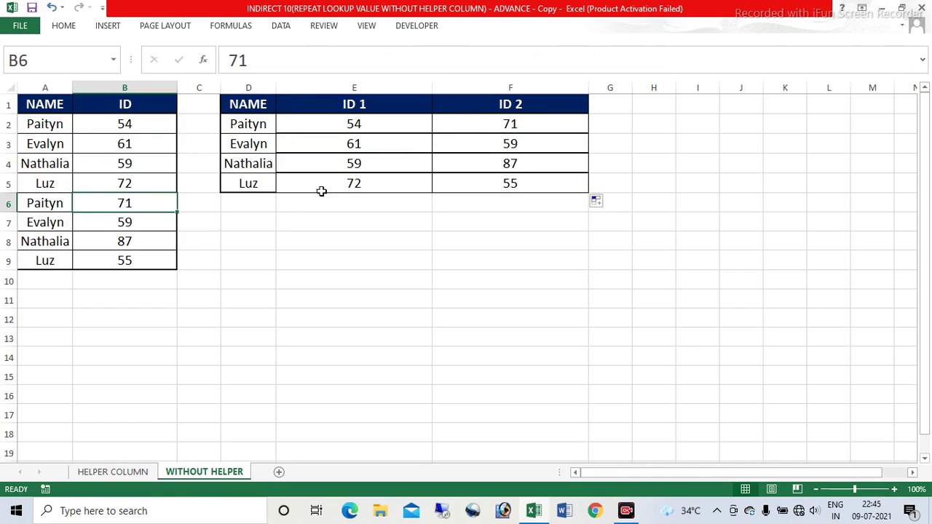
pyautogui.click(110, 182)
pyautogui.click(514, 178)
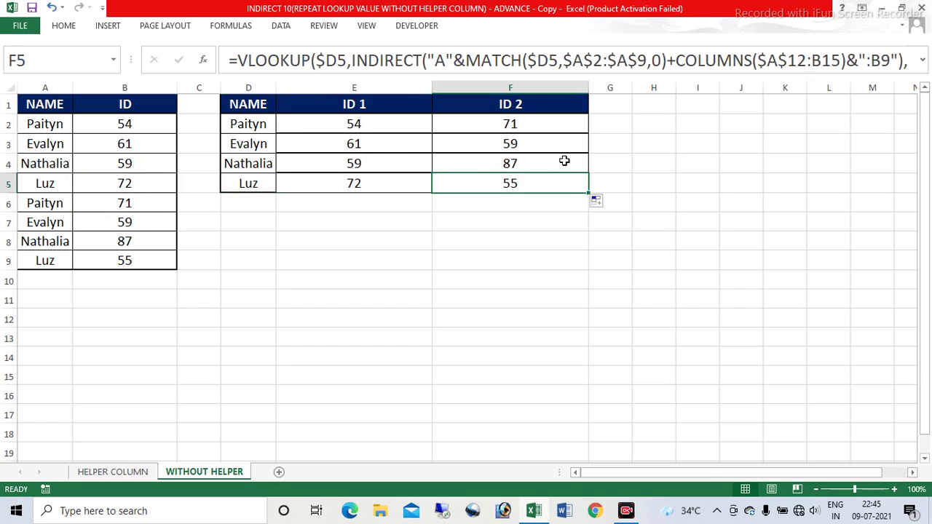
# Evaluate the reference text inside INDIRECT in the F2 formula to check its shifted range, and restore the expression.
pyautogui.click(542, 123)
pyautogui.press('F2')
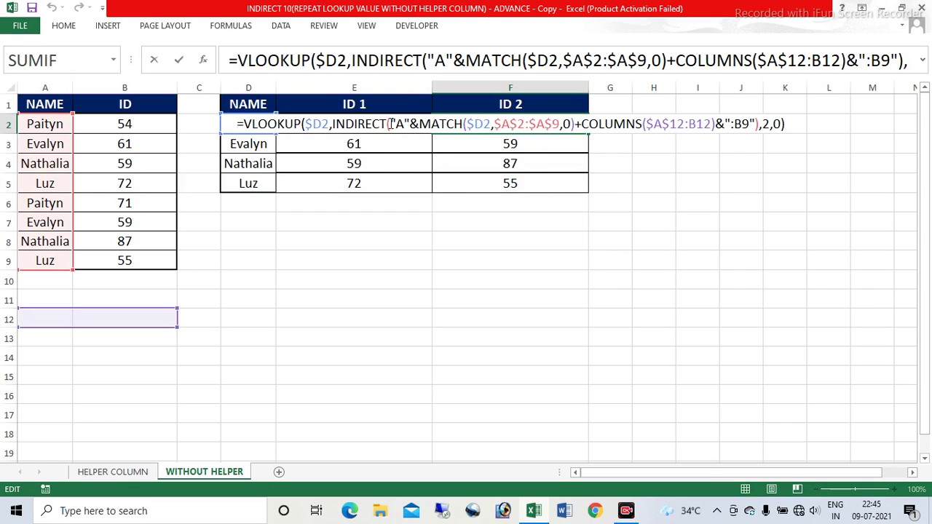
pyautogui.moveTo(399, 124); pyautogui.dragTo(756, 129)
pyautogui.hotkey('ctrl', 'c')
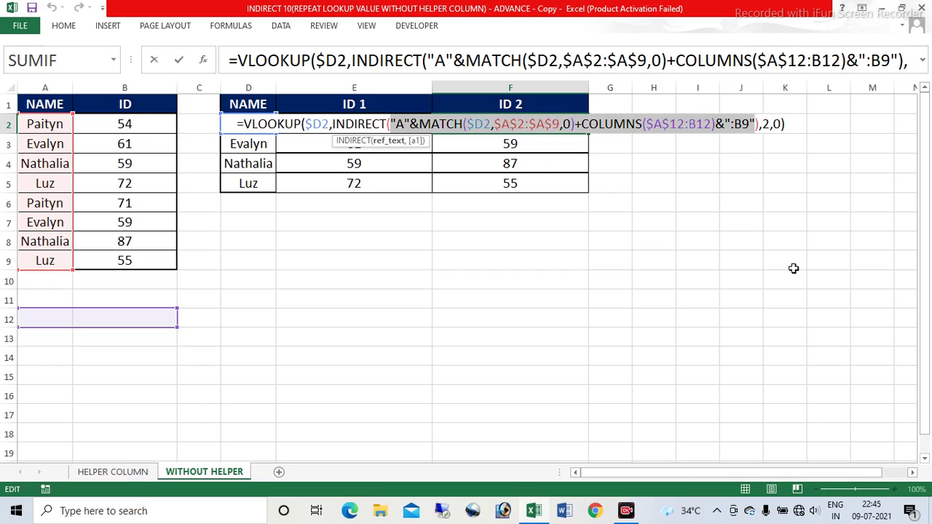
pyautogui.press('F9')
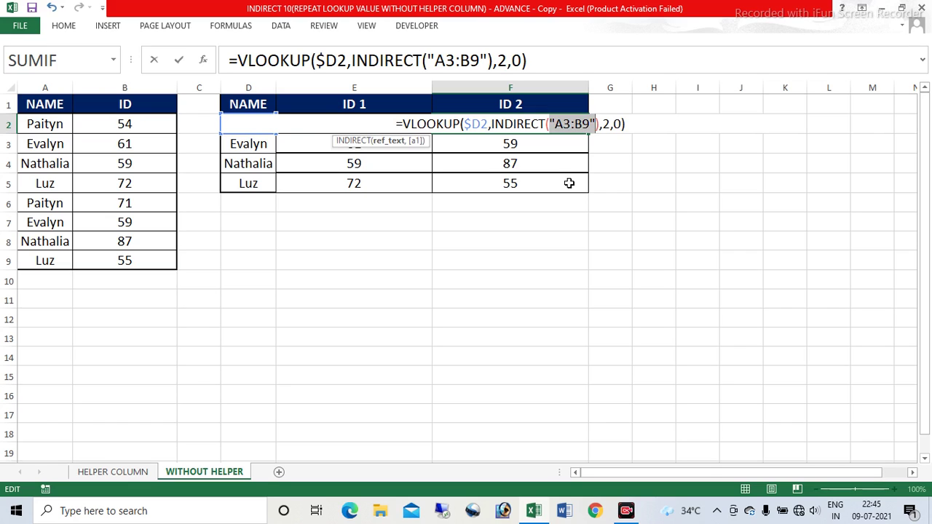
pyautogui.hotkey('ctrl', 'v')
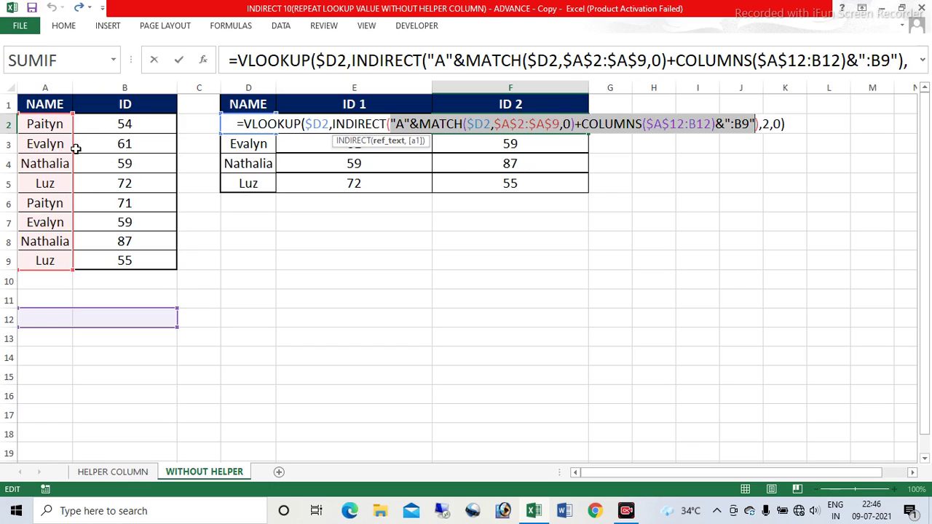
# Evaluate the COLUMNS($A$12:B12) part of the F2 formula in place, restore it and leave the cell.
pyautogui.moveTo(583, 127); pyautogui.dragTo(720, 131)
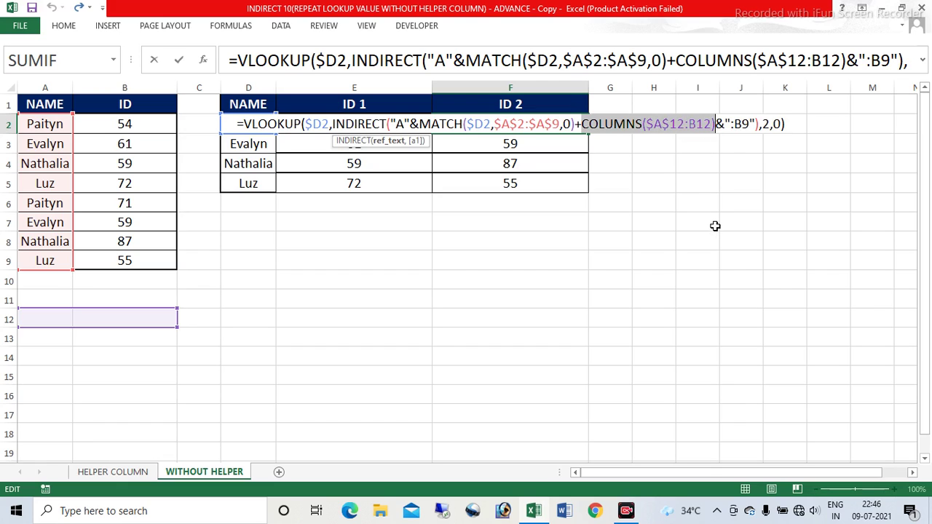
pyautogui.press('F9')
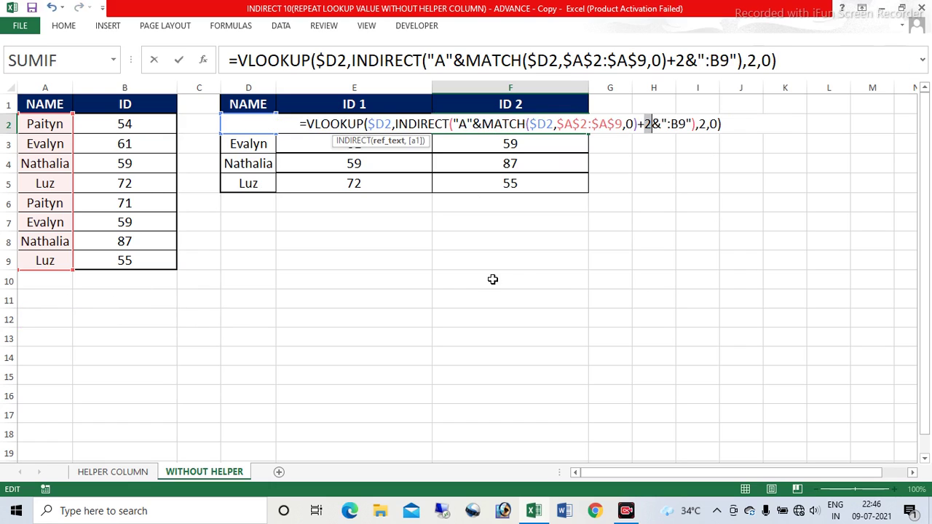
pyautogui.hotkey('ctrl', 'z')
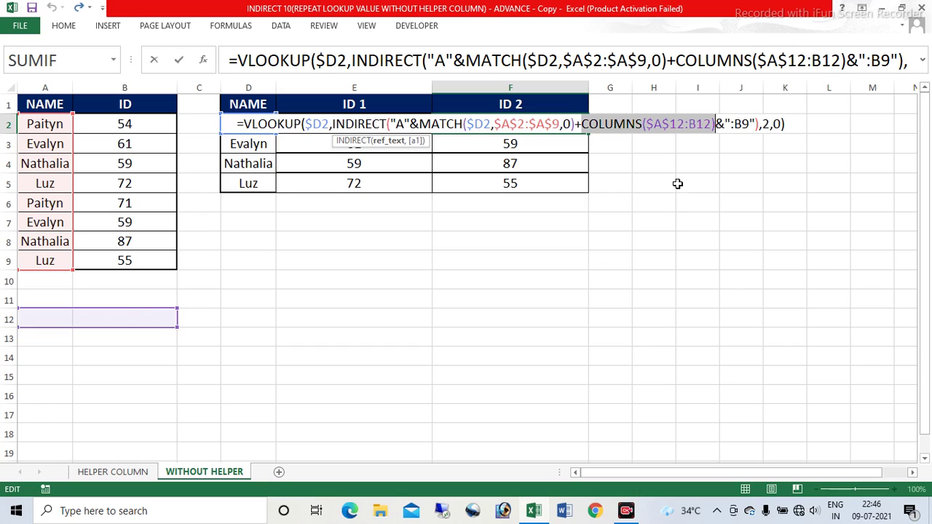
pyautogui.press('Return')
# Evaluate the reference text inside INDIRECT in the F5 formula, restore the expression and leave the cell.
pyautogui.click(534, 182)
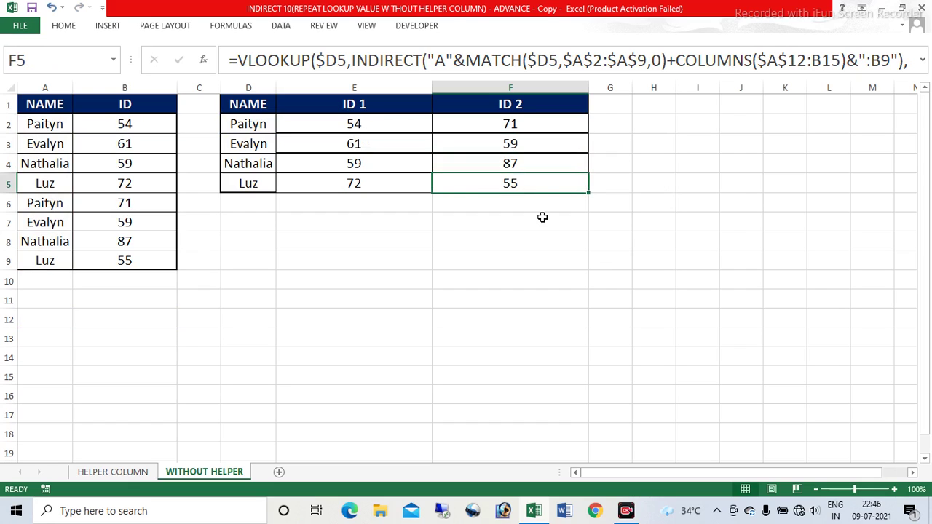
pyautogui.press('F2')
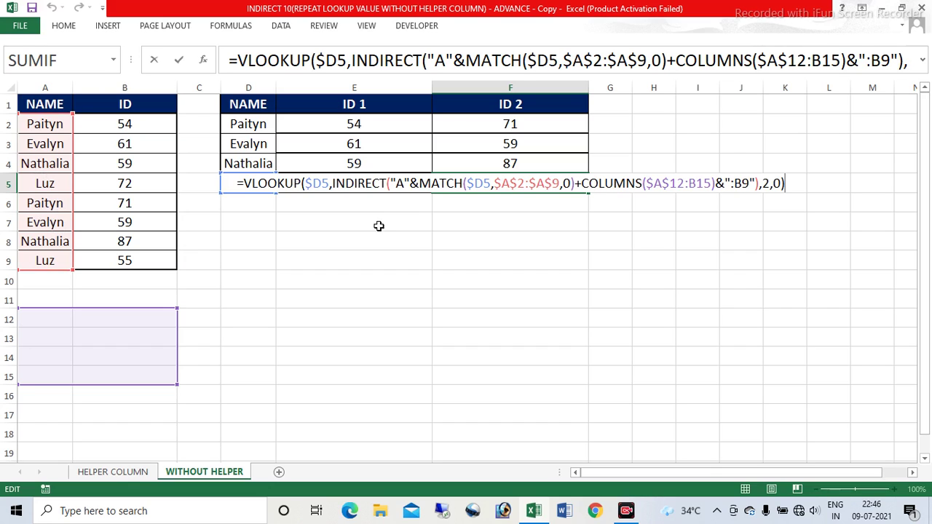
pyautogui.moveTo(392, 184); pyautogui.dragTo(757, 195)
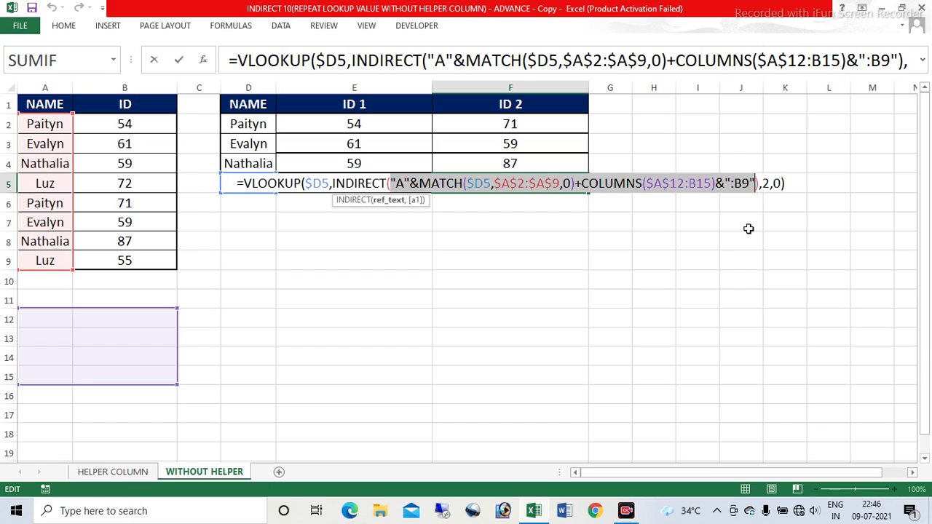
pyautogui.press('F9')
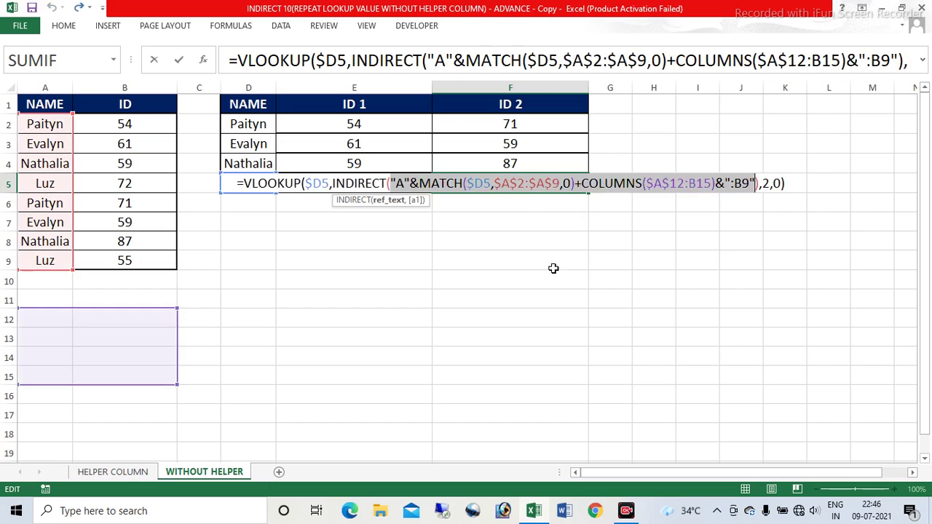
pyautogui.press('Return')
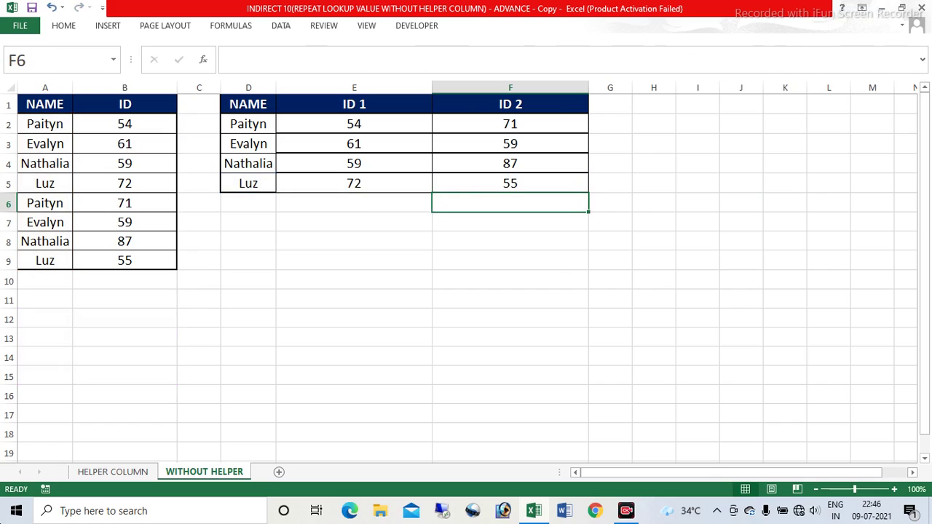
# Review the complete VLOOKUP formula in F2 with its references highlighted, and close the cell without editing it.
pyautogui.click(516, 124)
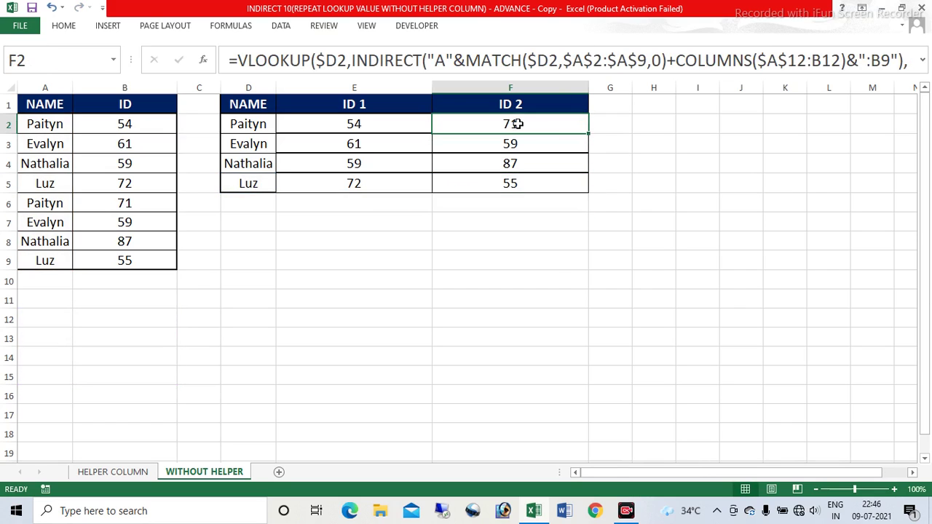
pyautogui.press('F2')
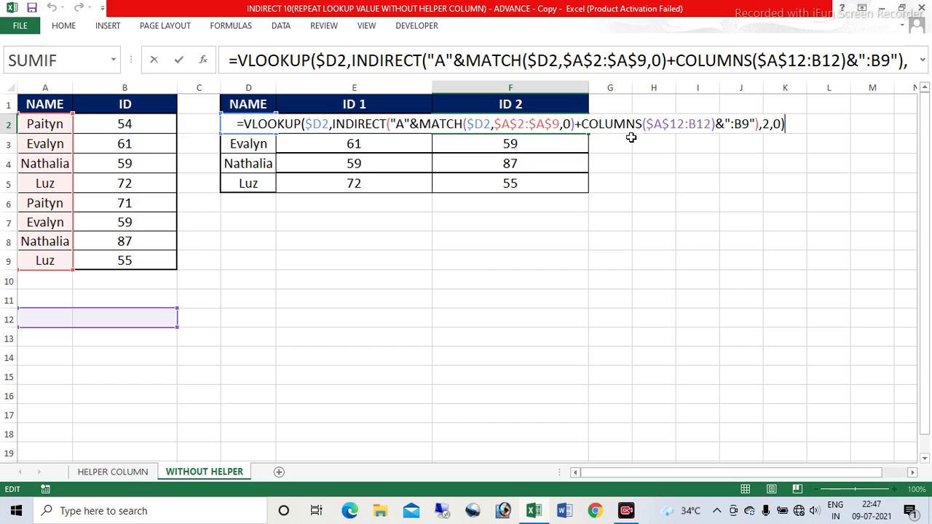
pyautogui.press('Return')
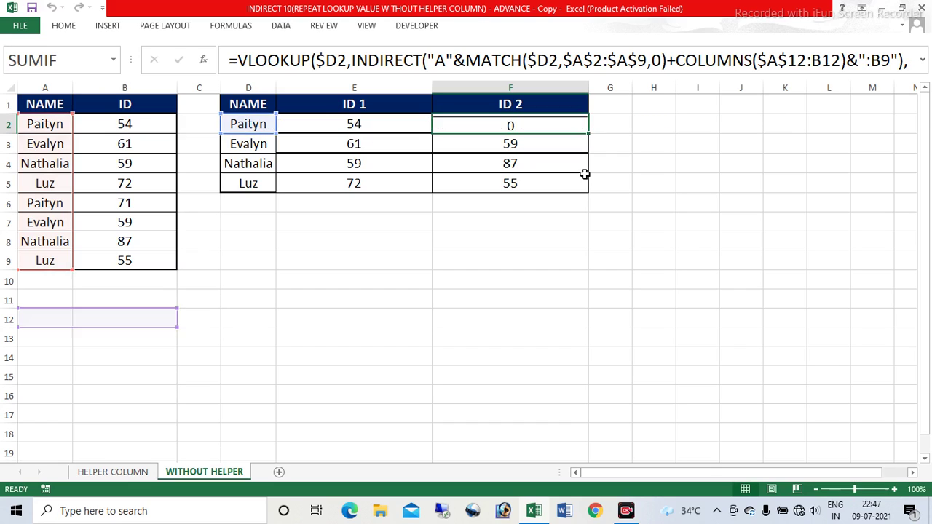
# Compare the full source range A2:B9 with the shifted range A5:B9 that the ID 2 lookup for F4 searches.
pyautogui.click(518, 166)
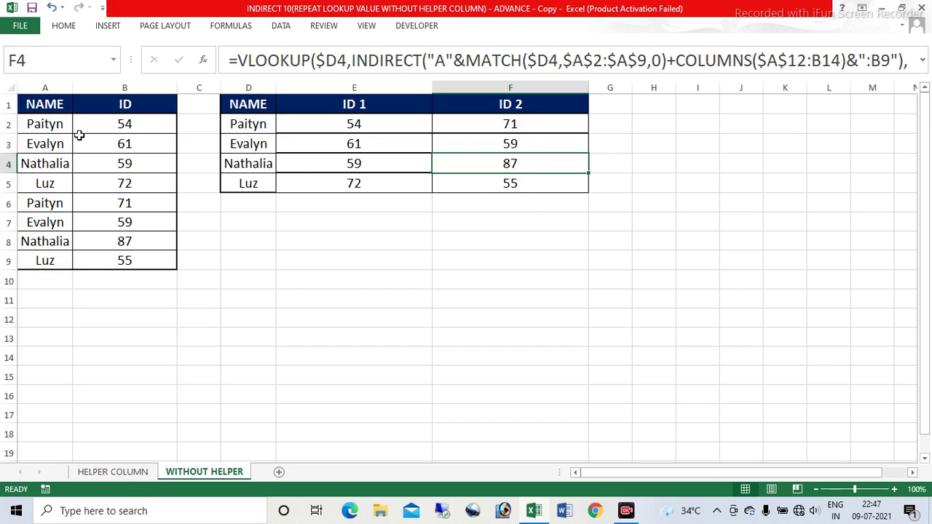
pyautogui.moveTo(56, 125); pyautogui.dragTo(116, 264)
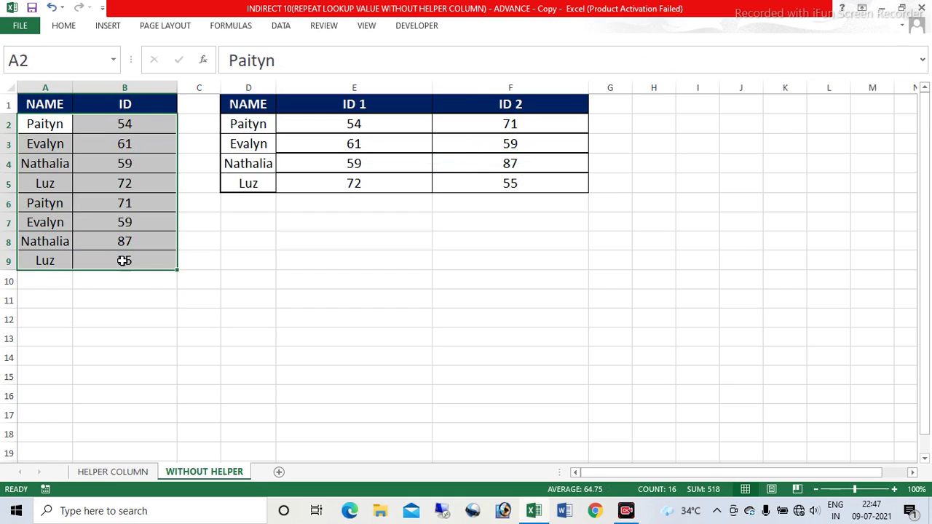
pyautogui.click(57, 163)
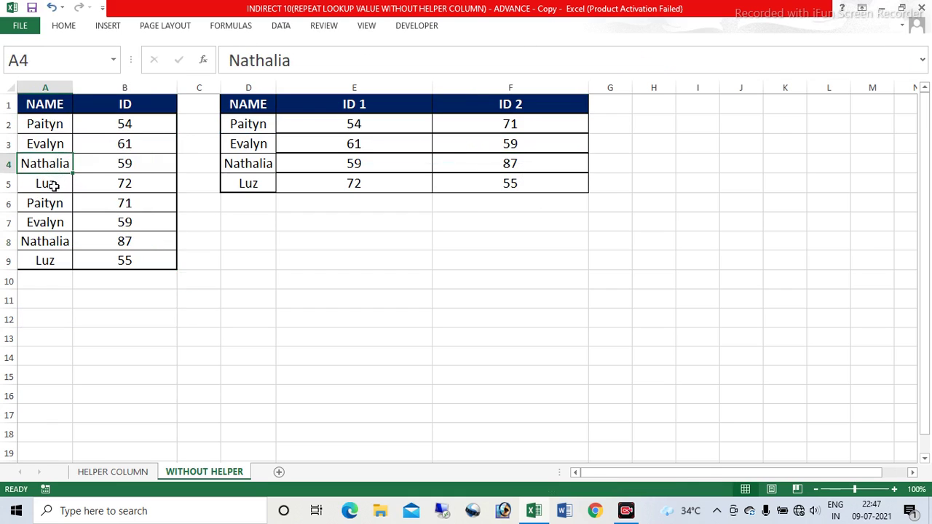
pyautogui.click(55, 184)
pyautogui.moveTo(88, 186); pyautogui.dragTo(126, 259)
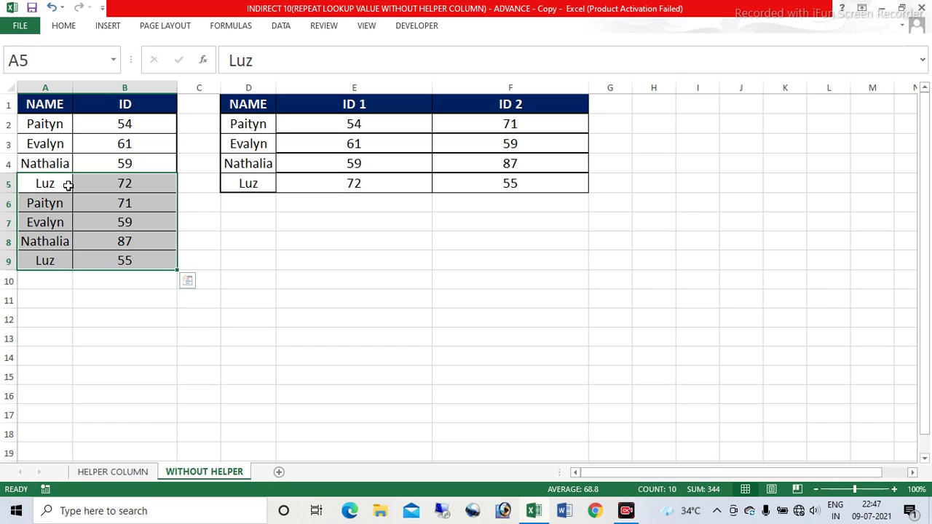
pyautogui.click(41, 184)
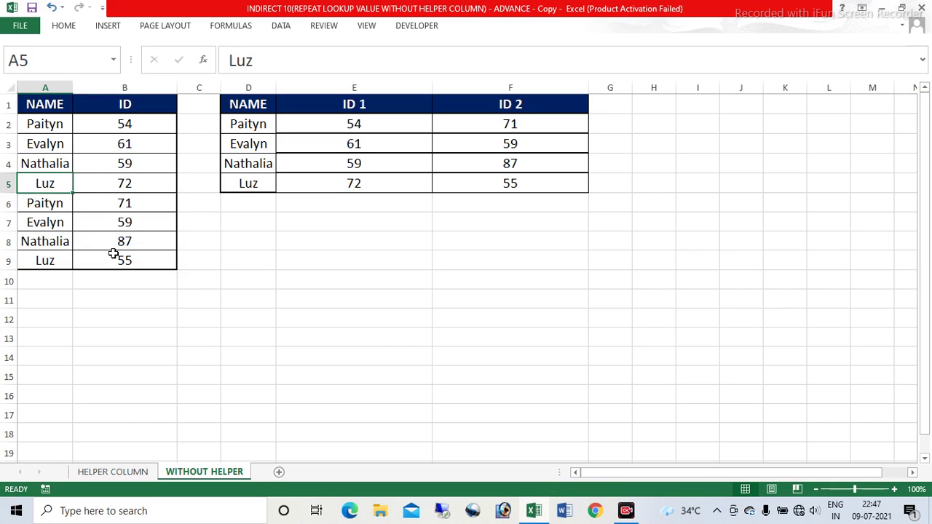
pyautogui.click(114, 256)
pyautogui.moveTo(51, 183); pyautogui.dragTo(126, 263)
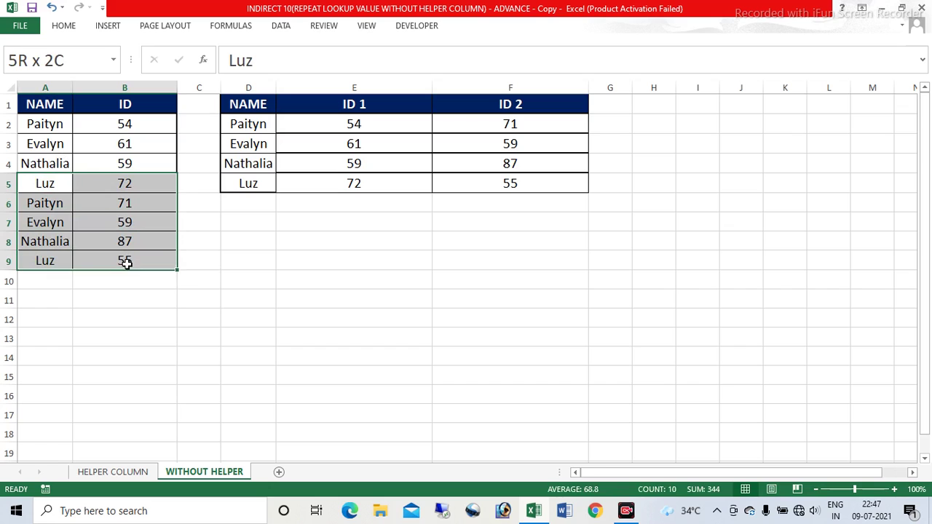
pyautogui.click(511, 146)
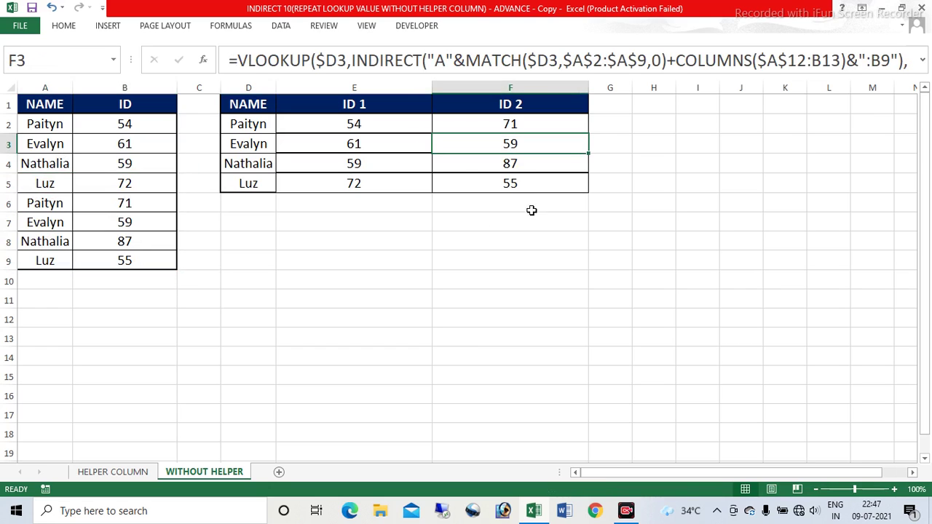
pyautogui.moveTo(45, 185); pyautogui.dragTo(124, 261)
# Evaluate the reference text inside INDIRECT in the F4 formula, restore the expression and leave the cell.
pyautogui.click(502, 166)
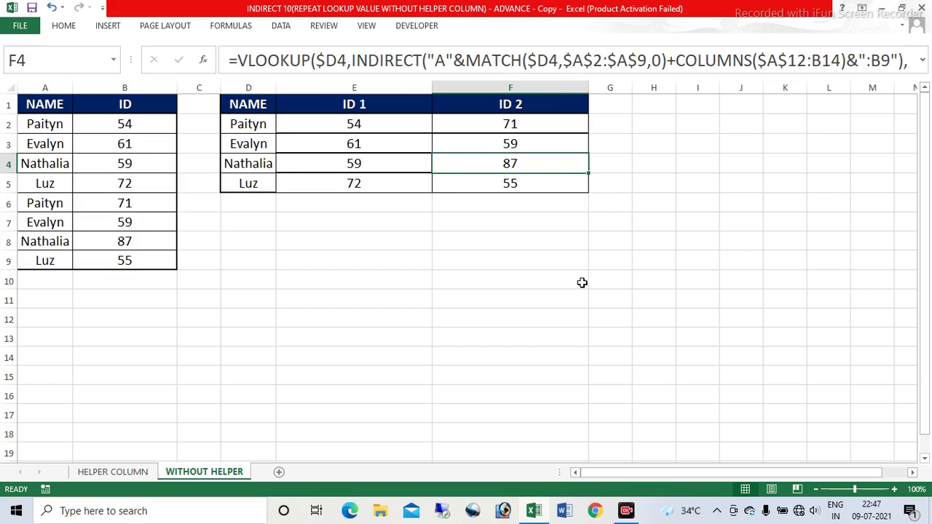
pyautogui.press('F2')
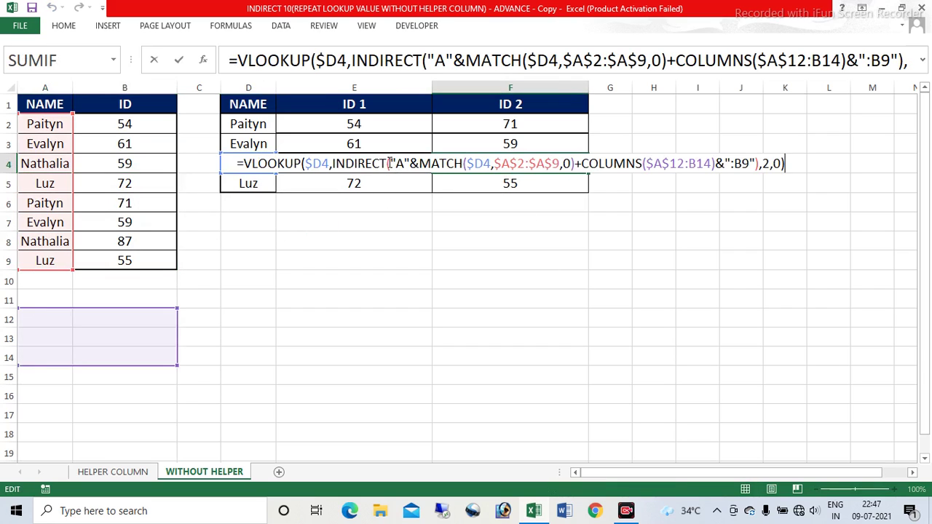
pyautogui.moveTo(390, 166); pyautogui.dragTo(759, 170)
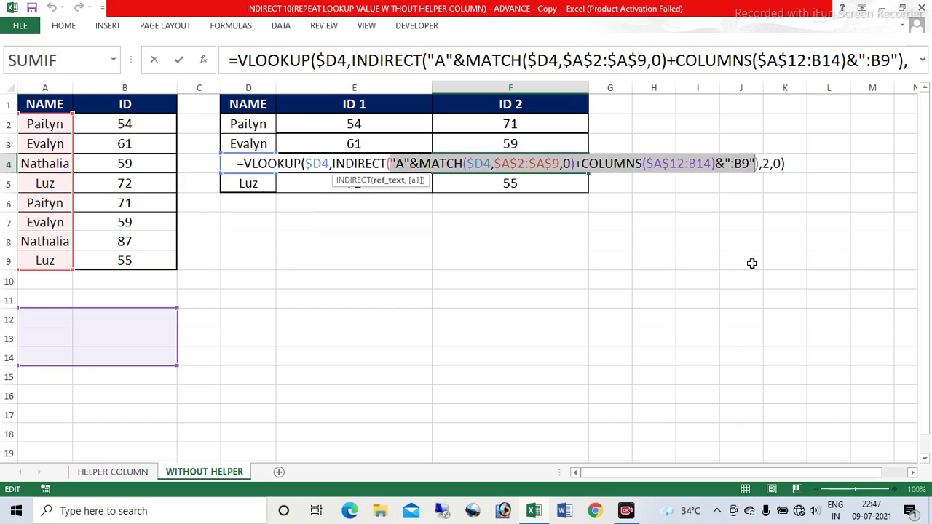
pyautogui.press('F9')
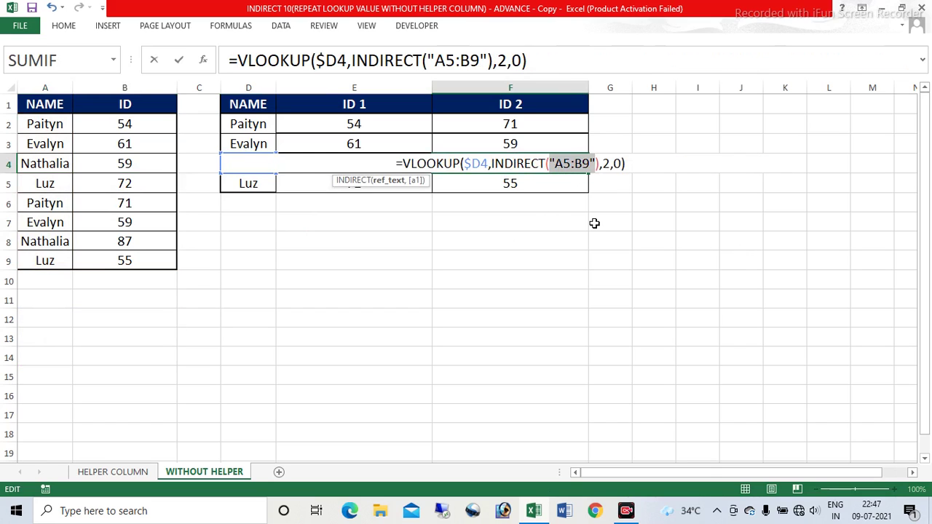
pyautogui.hotkey('ctrl', 'z')
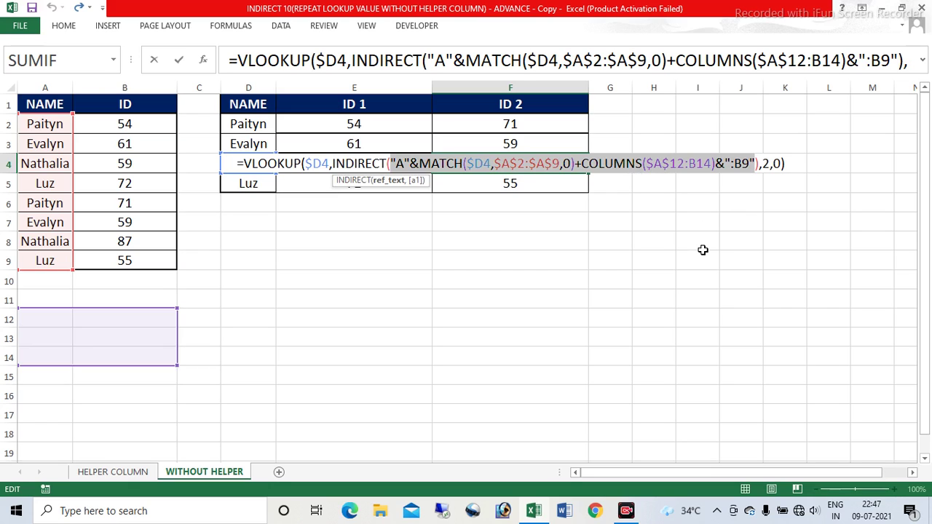
pyautogui.press('Return')
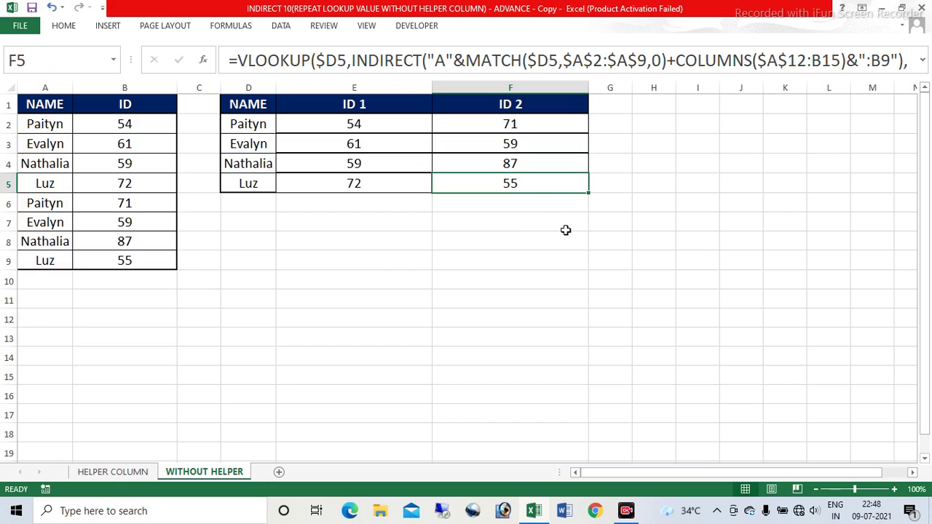